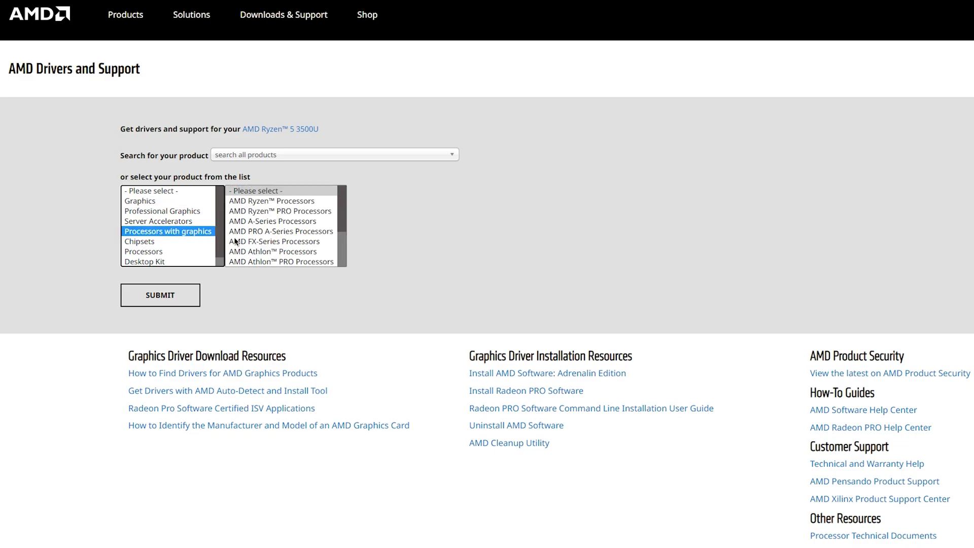
left_click(287, 212)
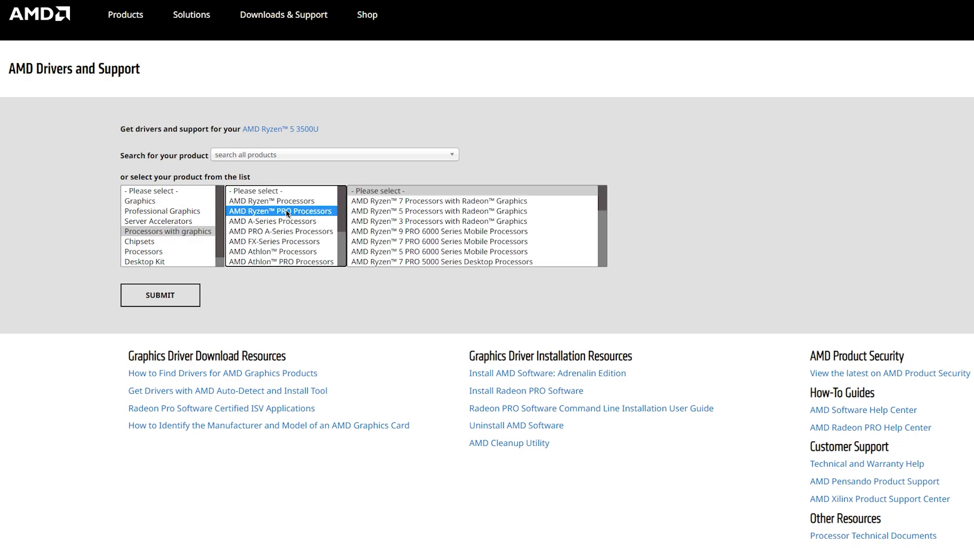
left_click(141, 232)
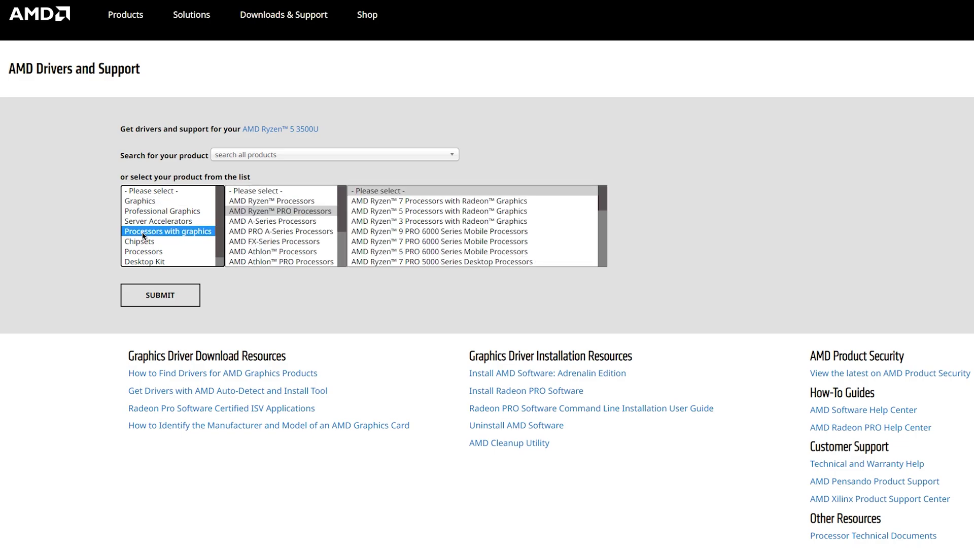
left_click(285, 212)
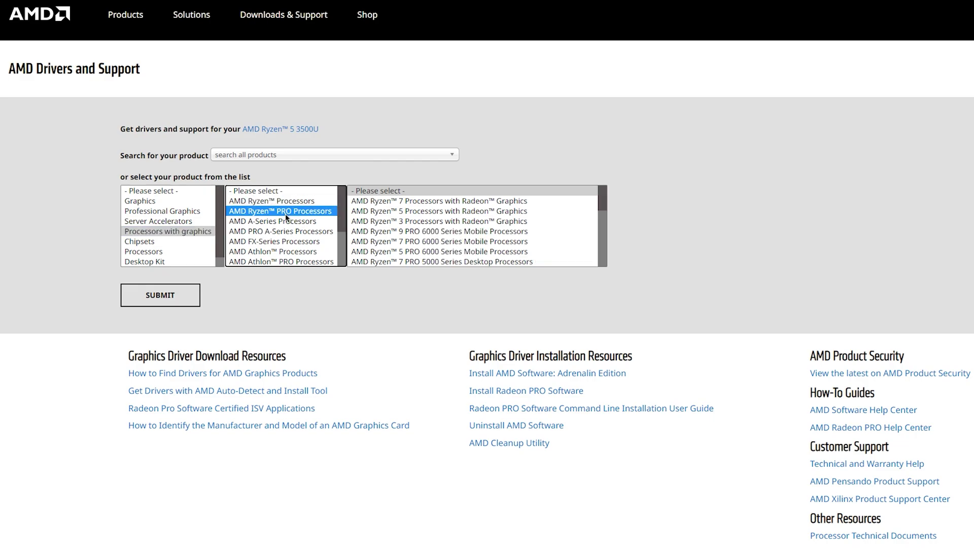
left_click(284, 221)
left_click(287, 229)
scroll(283, 233, "down", 2)
left_click(283, 232)
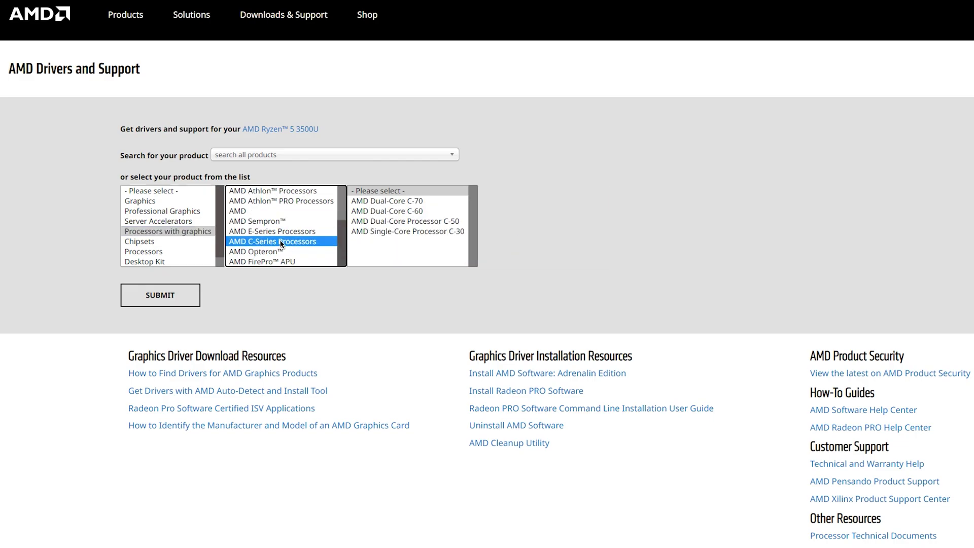
scroll(281, 242, "down", 3)
- Request drivers for the AMD Ryzen 5 7600X, choosing AMD Ryzen Processors and AMD Ryzen 5 Processors under Processors with graphics
left_click(271, 40)
scroll(414, 251, "up", 3)
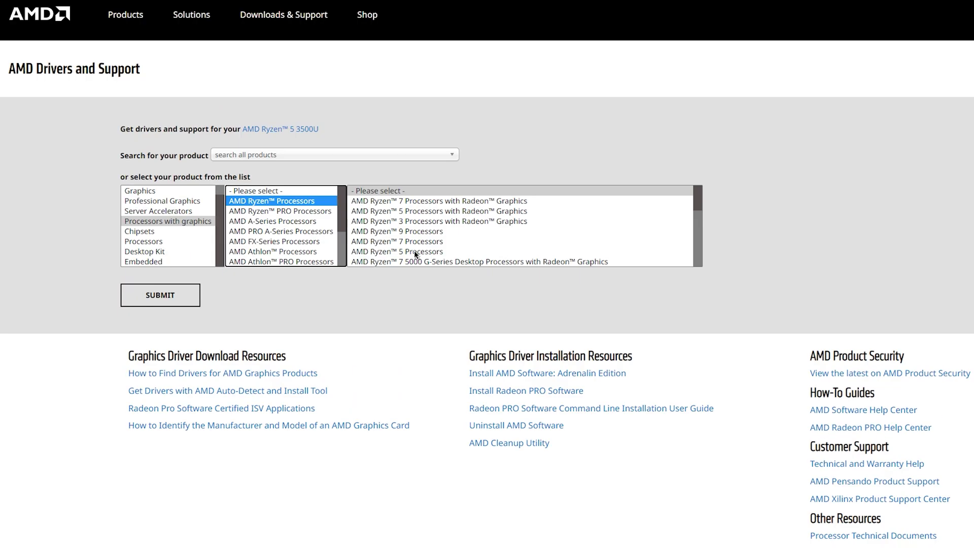
left_click(414, 250)
left_click(730, 201)
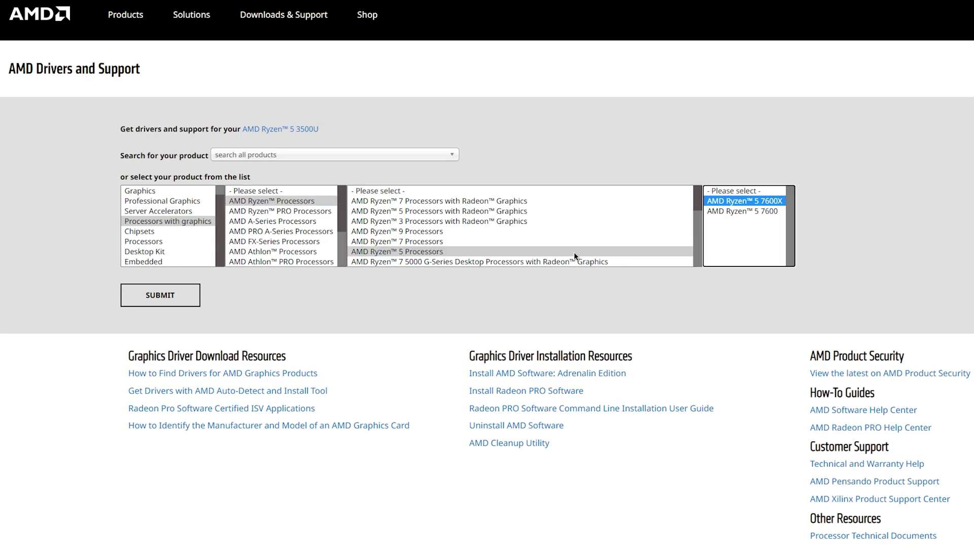
left_click(161, 297)
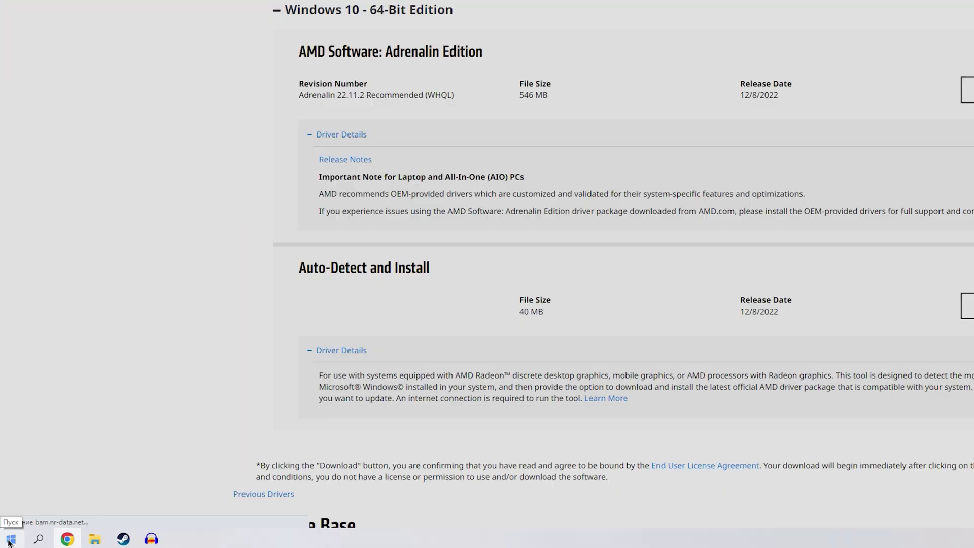
- Open Device Manager and inspect the video adapter and processor entries to identify the installed hardware
right_click(8, 542)
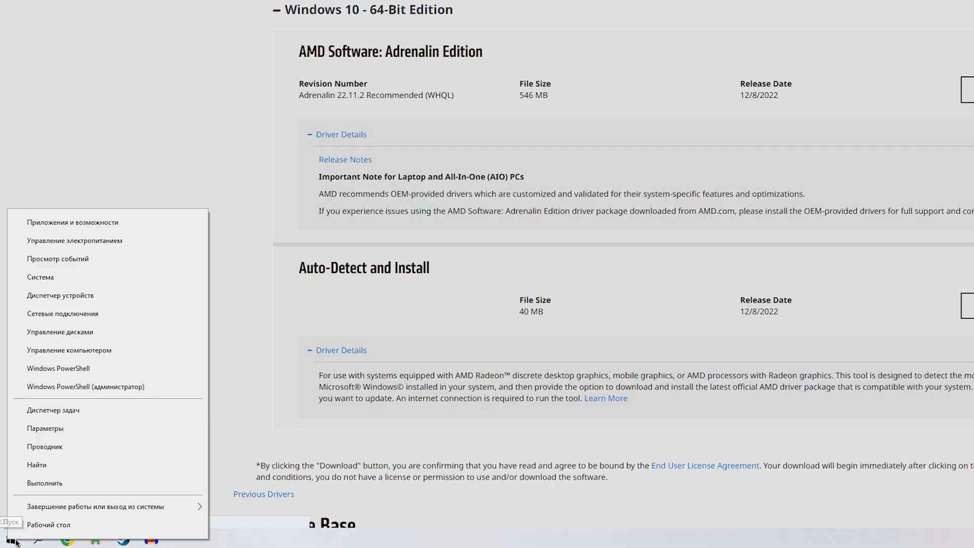
left_click(64, 295)
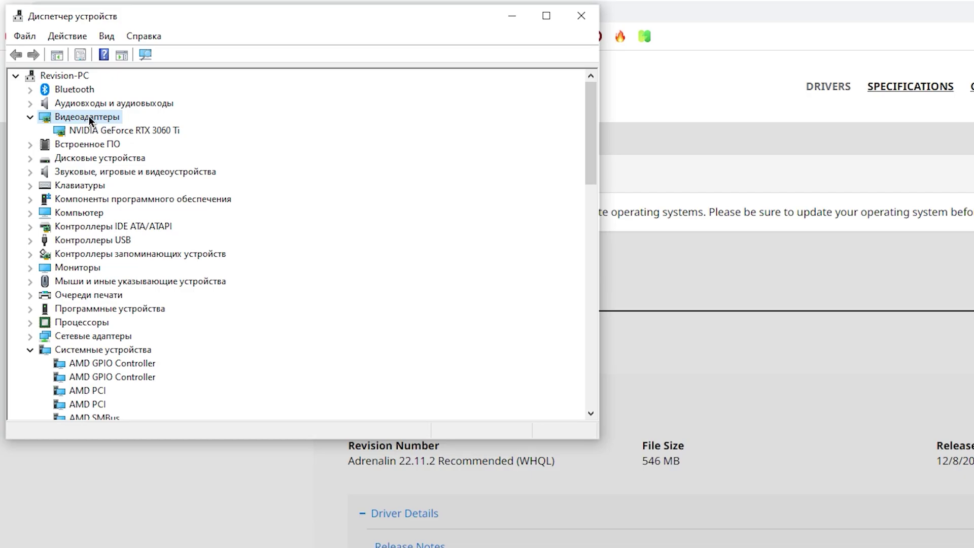
left_click(113, 130)
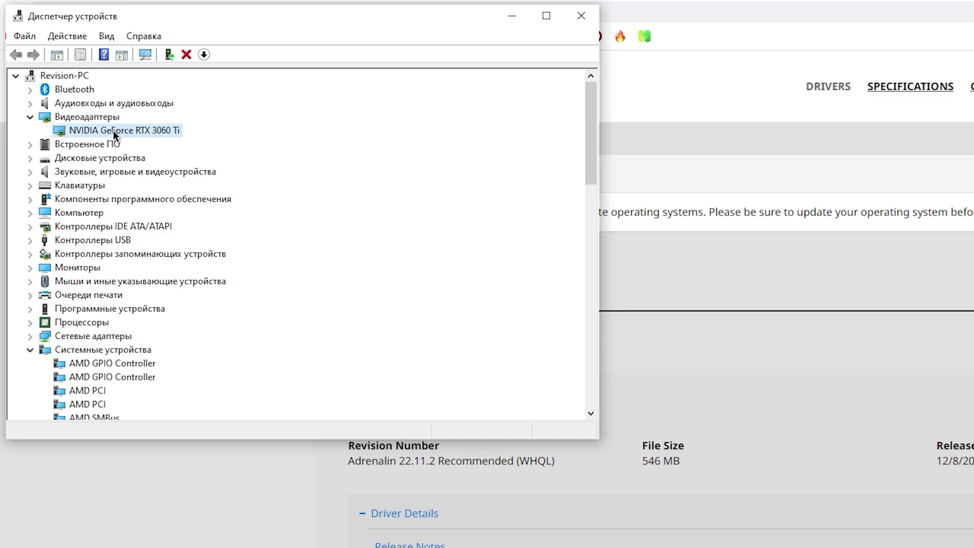
left_click(35, 324)
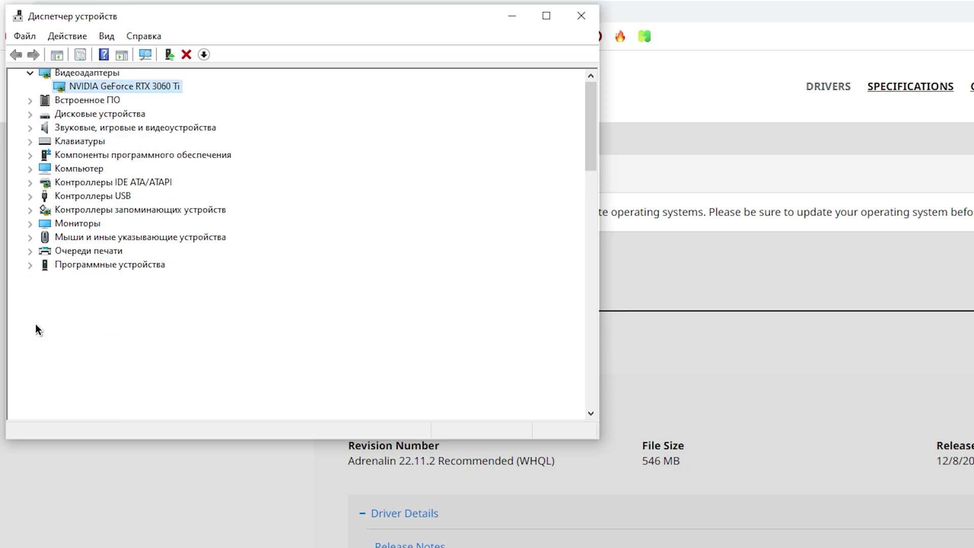
left_click(125, 272)
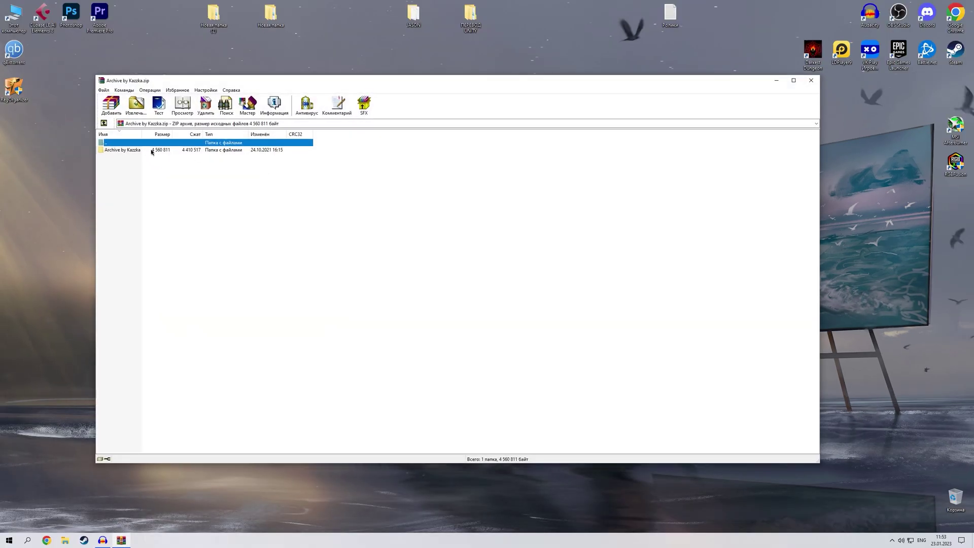
- Extract the folder from the Archive by Kazzka ZIP to the desktop and open the extracted folder
left_click_drag(153, 150, 837, 156)
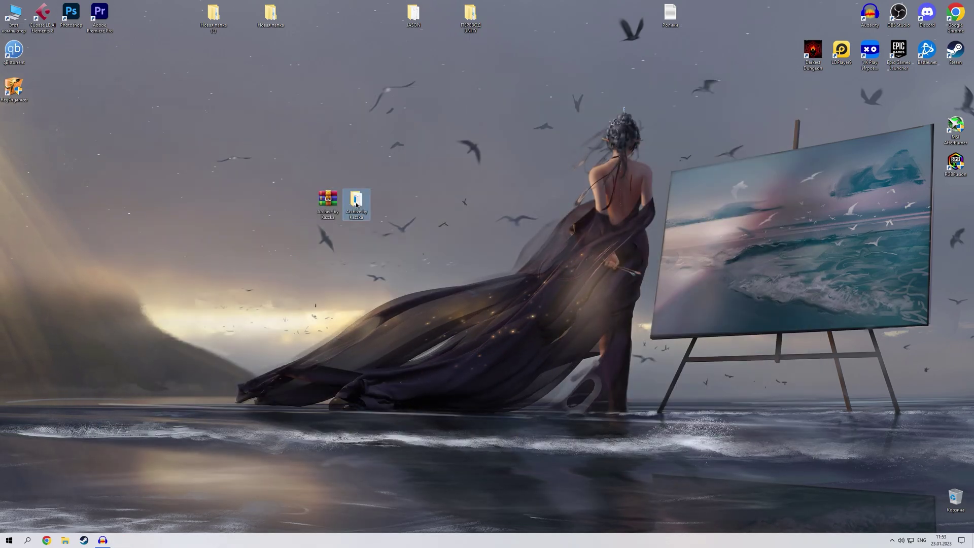
double_click(356, 204)
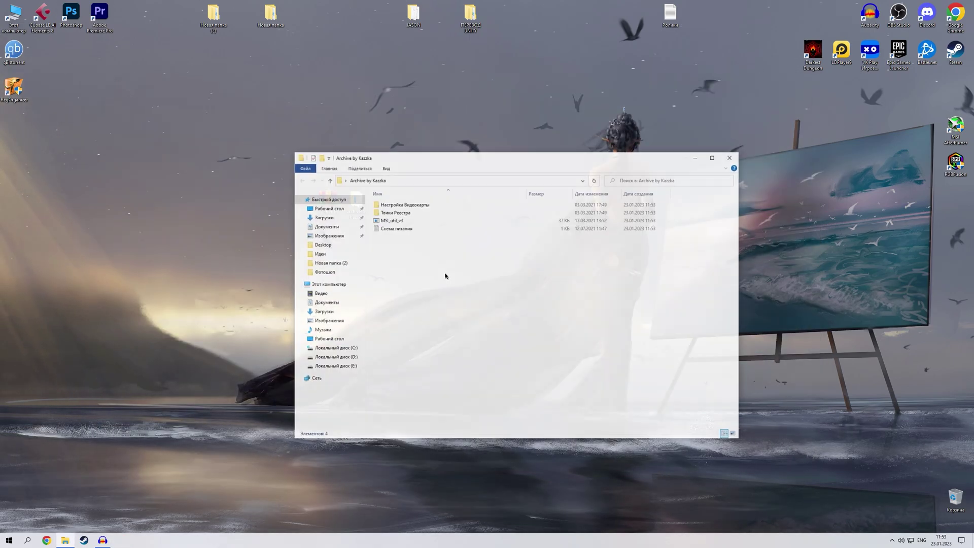
left_click_drag(690, 203, 630, 217)
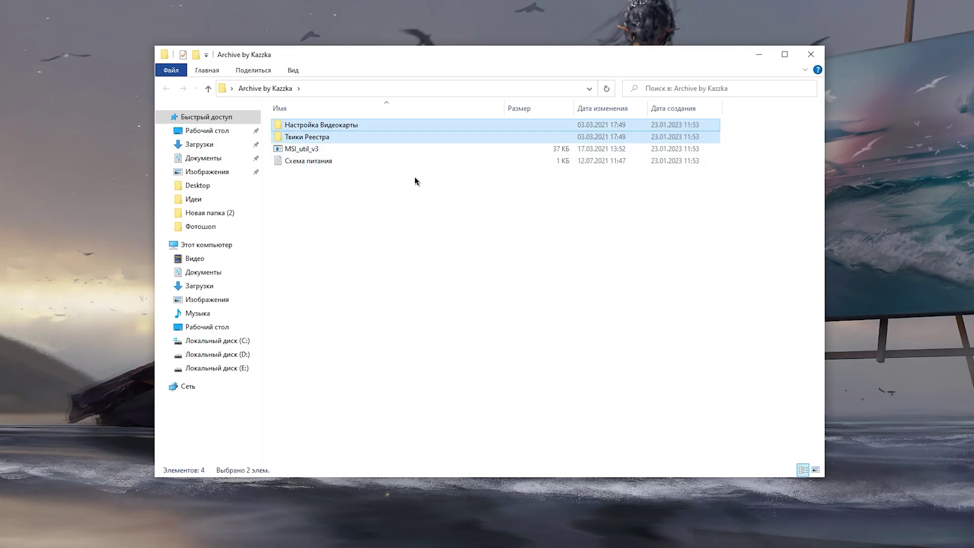
left_click(341, 149)
left_click(340, 160)
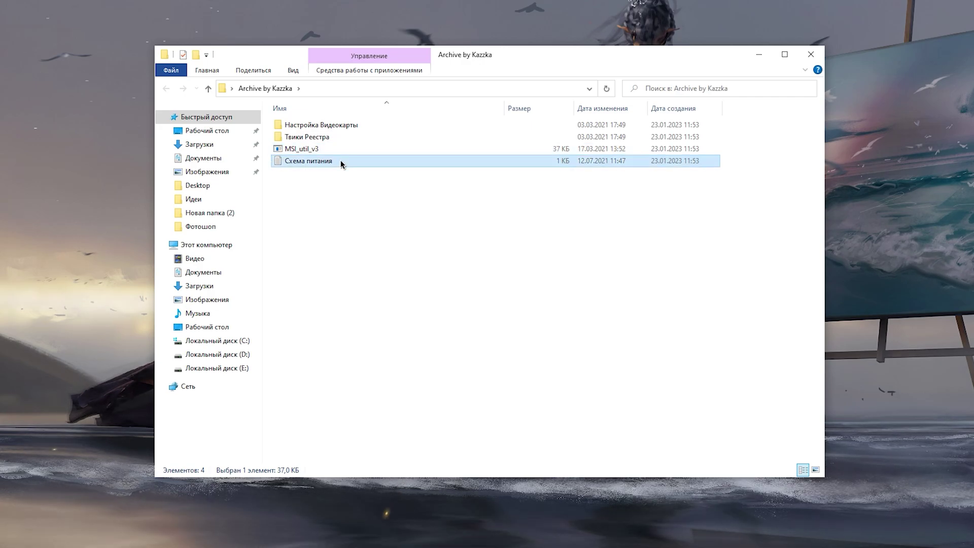
key("ctrl+a")
left_click(340, 158, "ctrl")
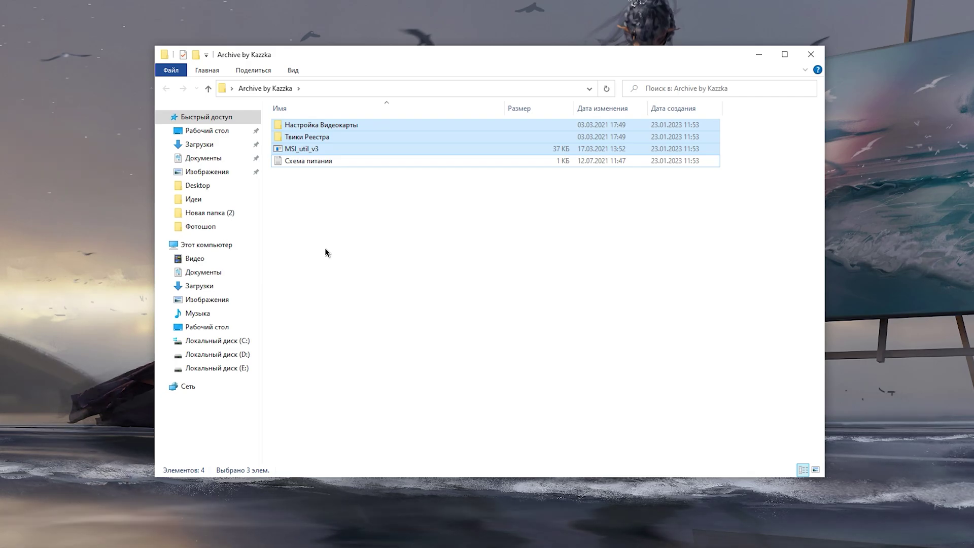
- Open the Схема питания text file and copy its command "powercfg -duplicatescheme e9a42b02-d5df-448d-aa00-03f14749eb61"
left_click(353, 160, "ctrl")
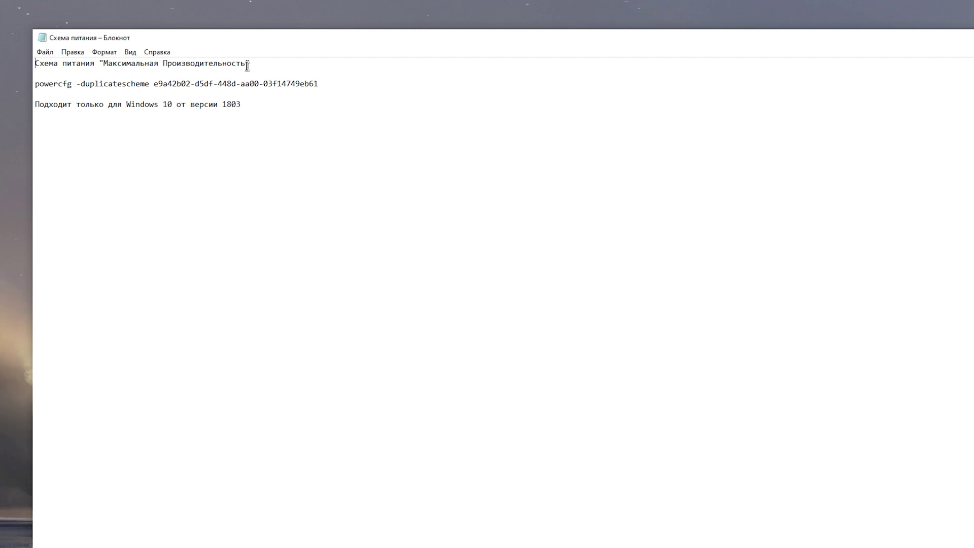
left_click_drag(332, 82, 19, 76)
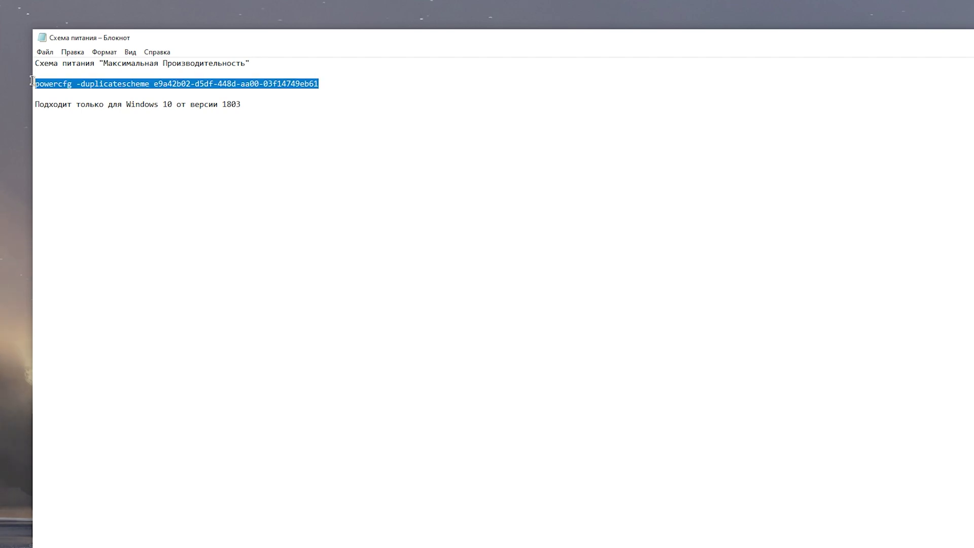
right_click(142, 85)
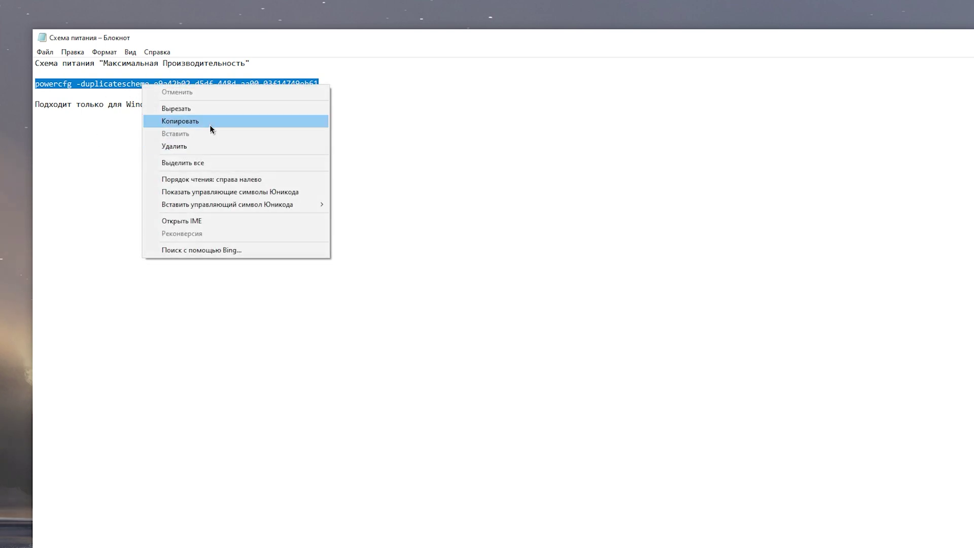
left_click(209, 125)
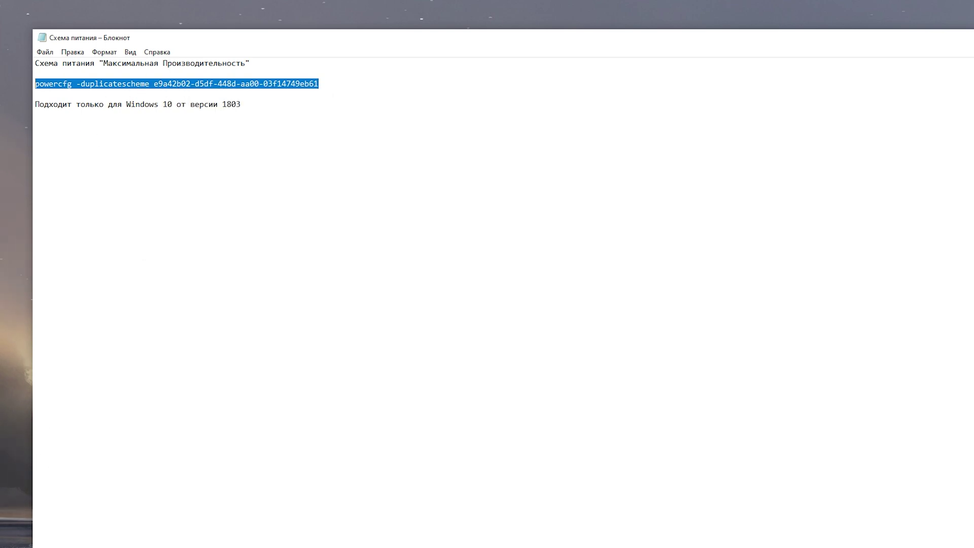
- Run the copied powercfg -duplicatescheme command in Windows PowerShell as administrator, and close the console
right_click(13, 530)
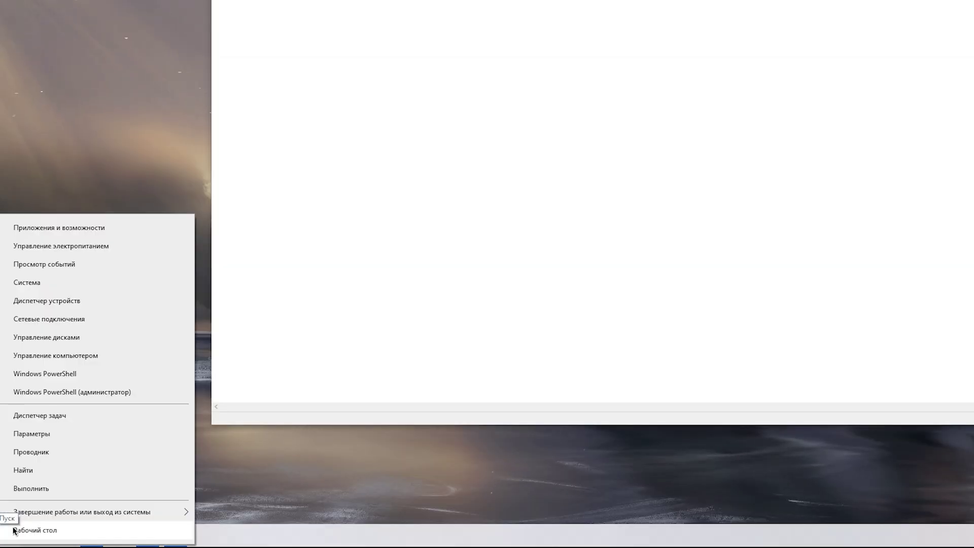
left_click(70, 392)
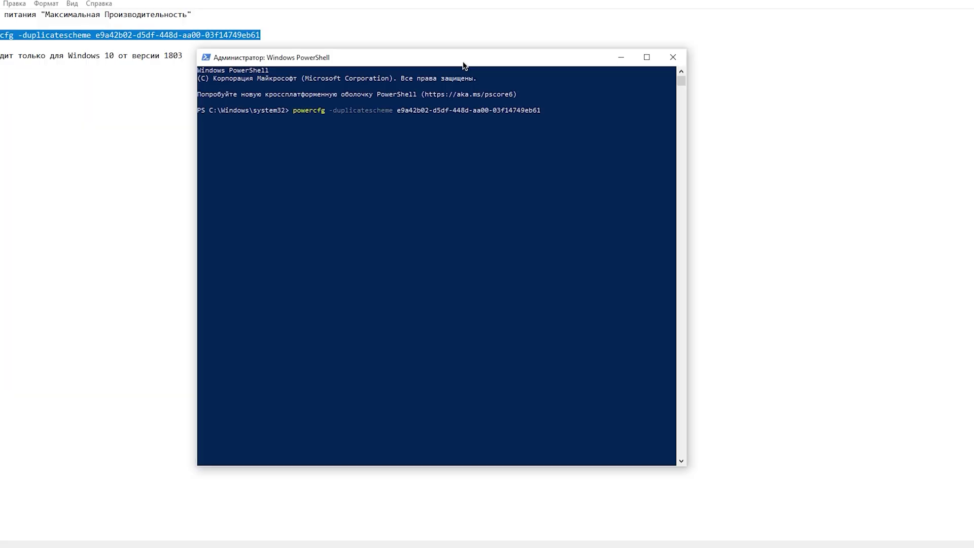
key("Return")
left_click(671, 56)
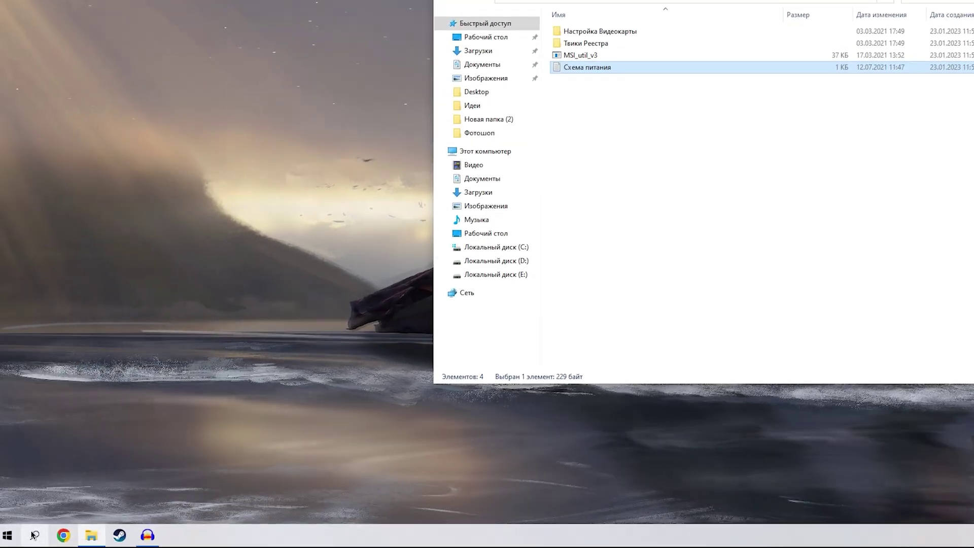
- Delete the duplicate Максимальная производительность plan among the additional schemes in the Control Panel's Электропитание settings
left_click(33, 534)
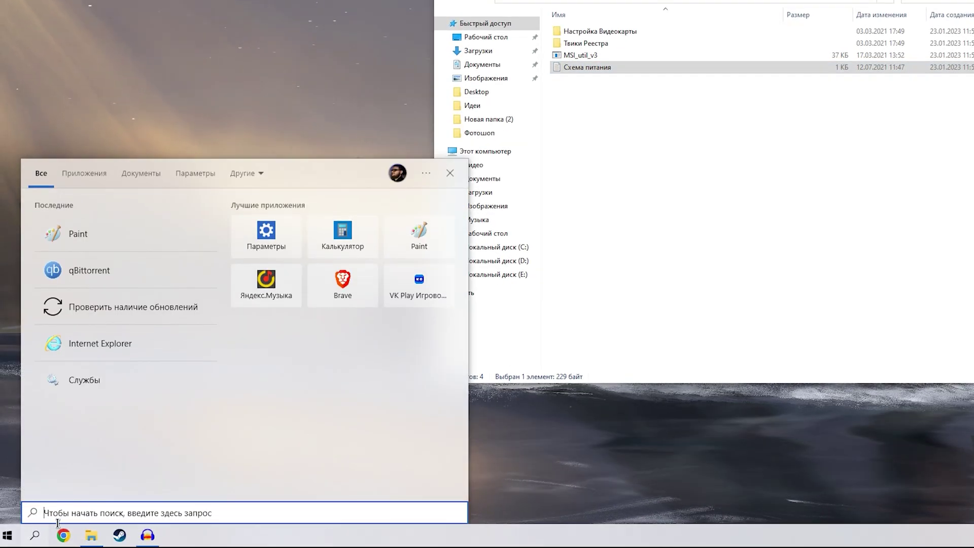
type("пане")
key("Return")
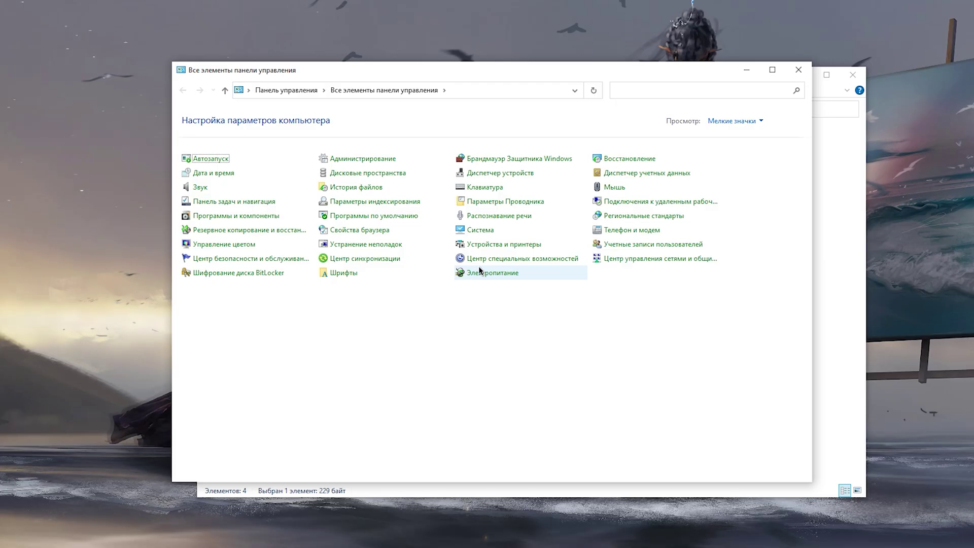
left_click(479, 269)
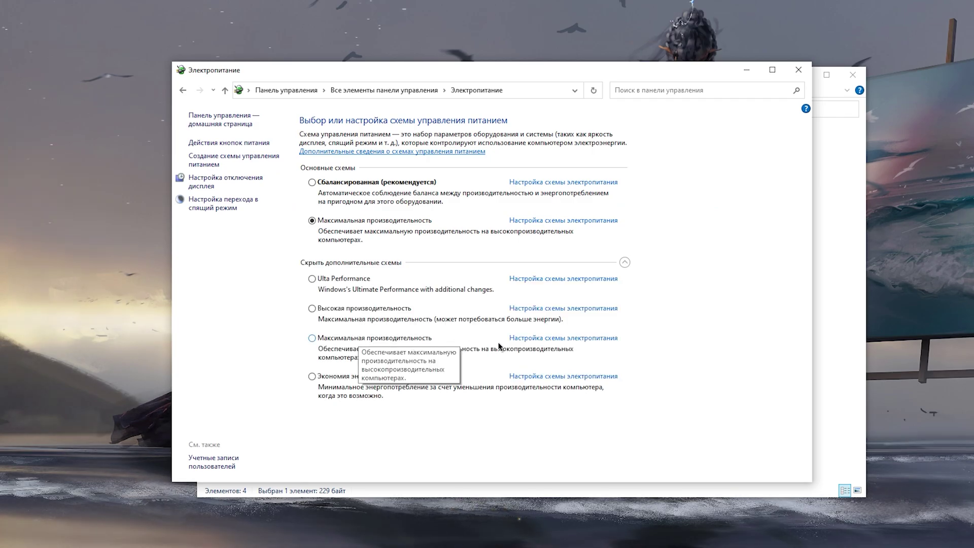
left_click(540, 341)
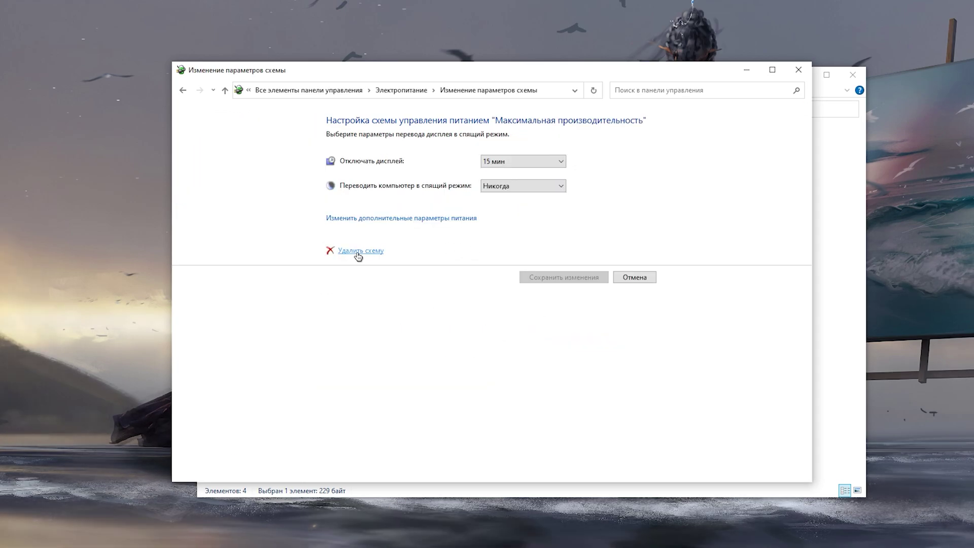
left_click(380, 250)
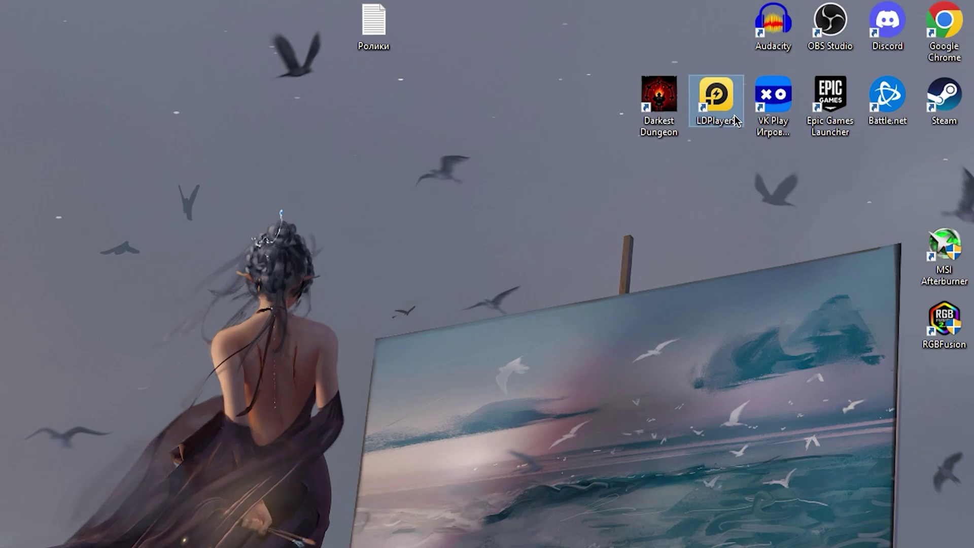
- Locate dnplayer through the LDPlayer9 desktop shortcut's file location and enable Отключить оптимизацию во весь экран in its compatibility properties
right_click(729, 99)
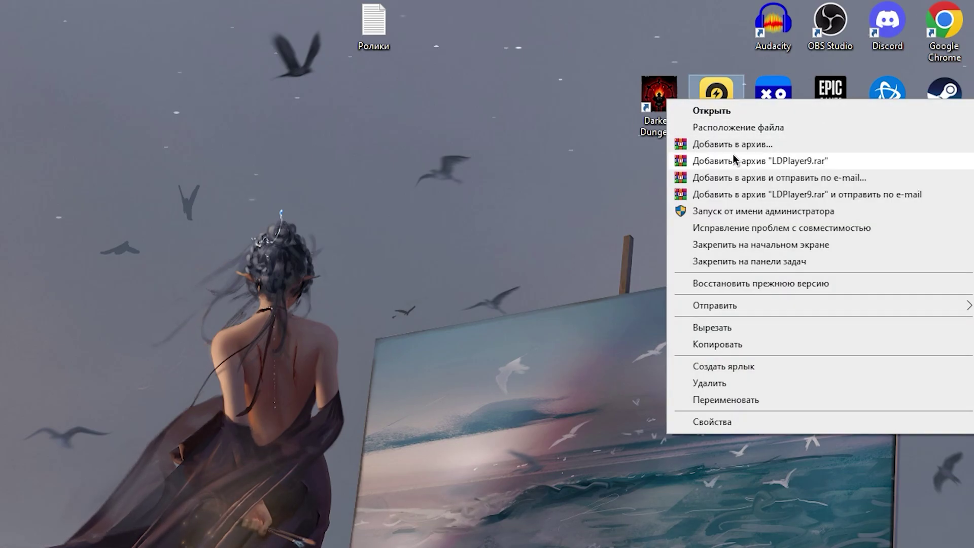
left_click(728, 125)
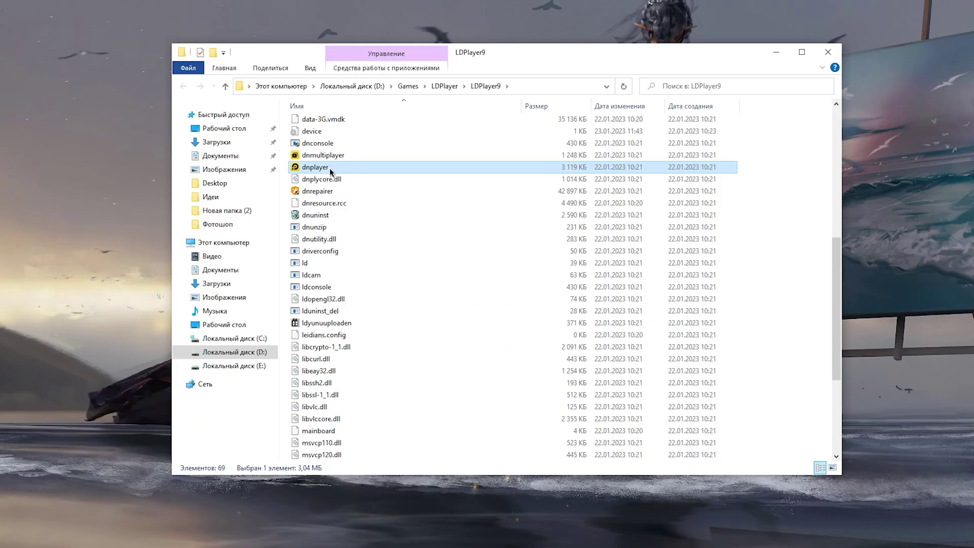
right_click(330, 171)
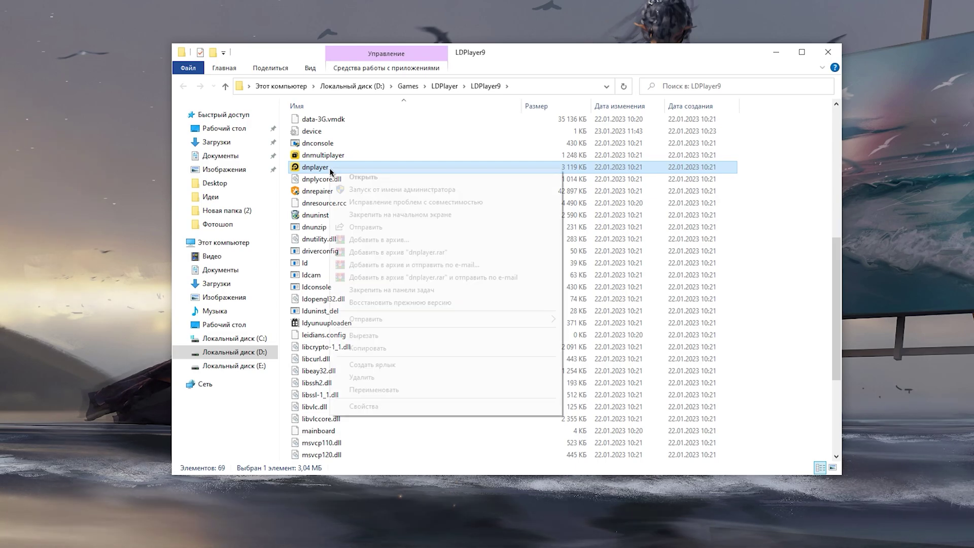
left_click(353, 407)
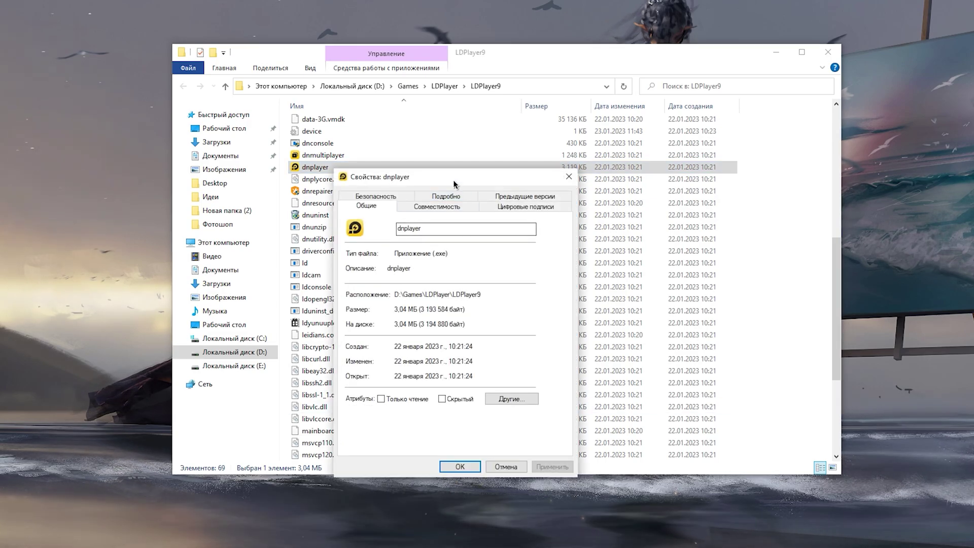
left_click(437, 207)
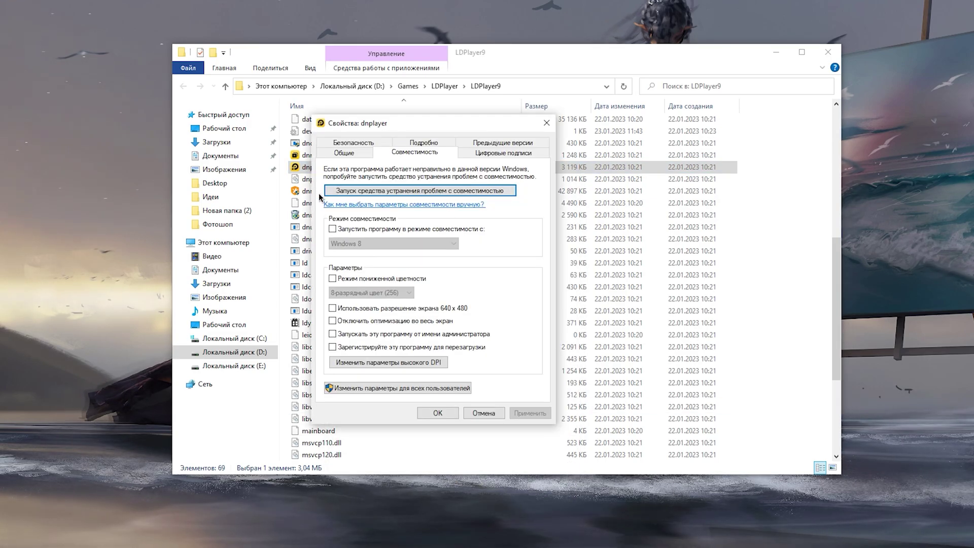
left_click(374, 320)
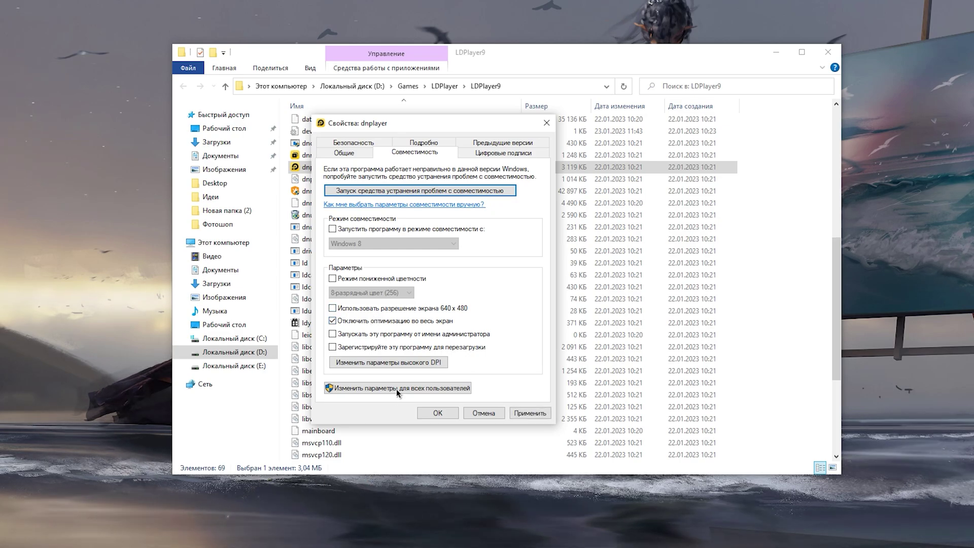
- Enable the high-DPI scaling override for dnplayer with scaling performed by Приложение, and confirm the file's properties
left_click(388, 362)
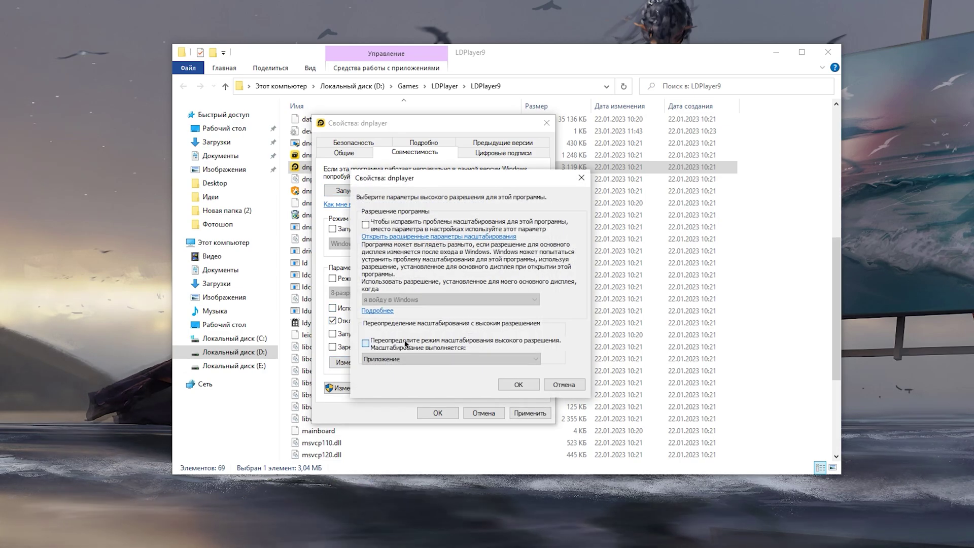
left_click(406, 343)
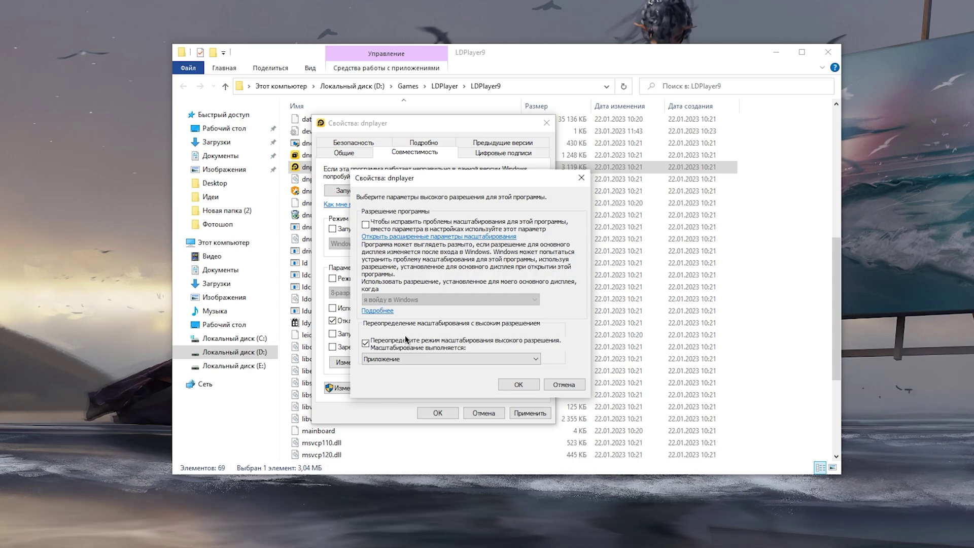
left_click(518, 384)
left_click(439, 411)
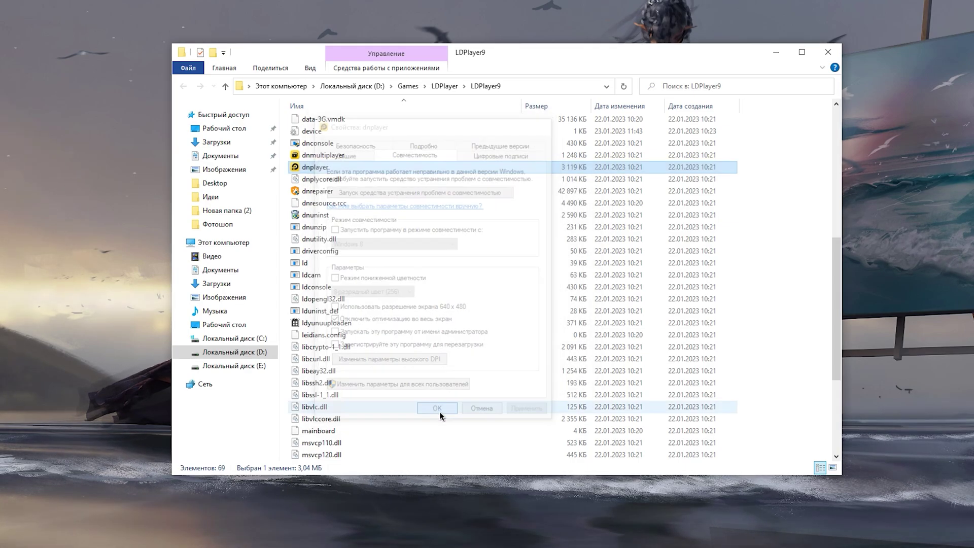
- Copy the full path of the LDPlayer9 folder, D:\Games\LDPlayer\LDPlayer9
left_click(313, 85)
key("ctrl+c")
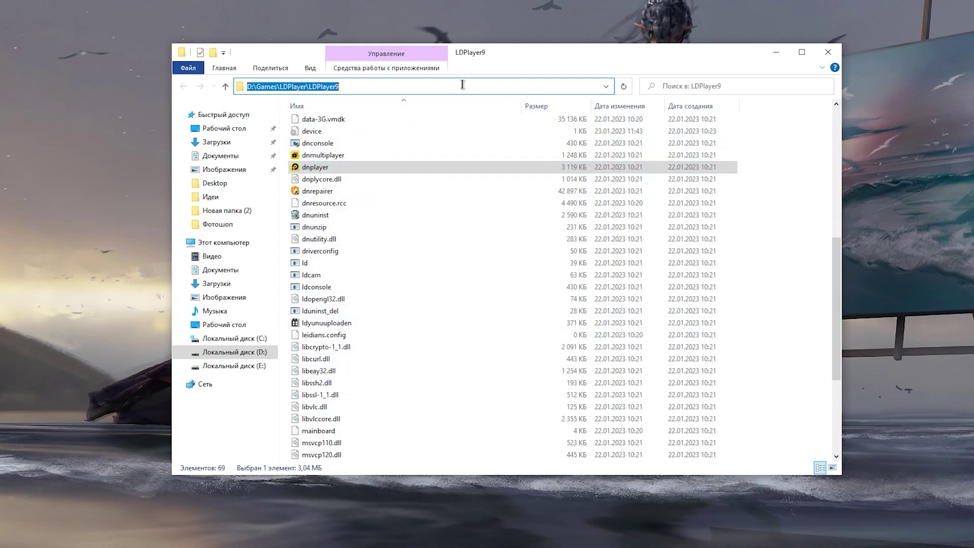
right_click(313, 86)
left_click(375, 121)
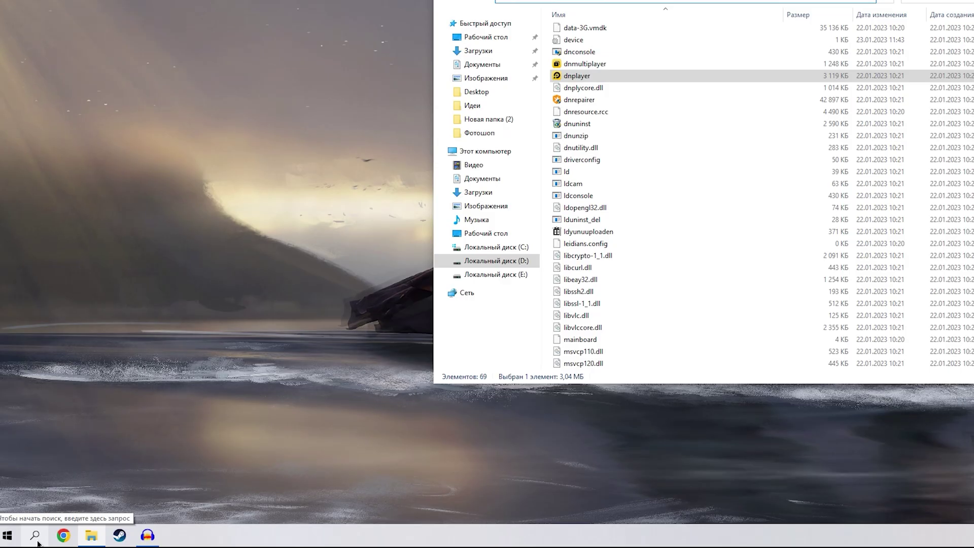
- Find and open Настройки графики through Windows search, and switch hardware-accelerated GPU scheduling on and back off
left_click(37, 542)
type("Настройки графики")
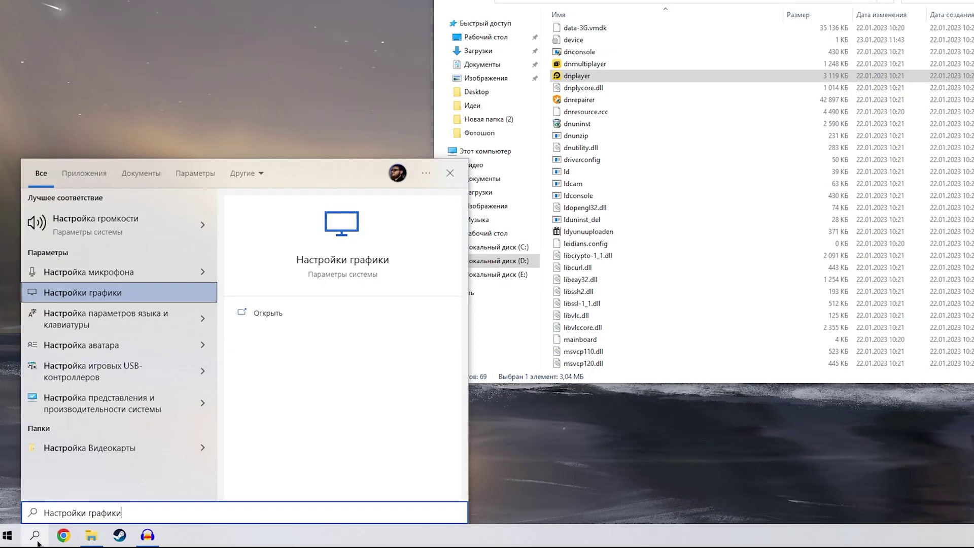
key("Return")
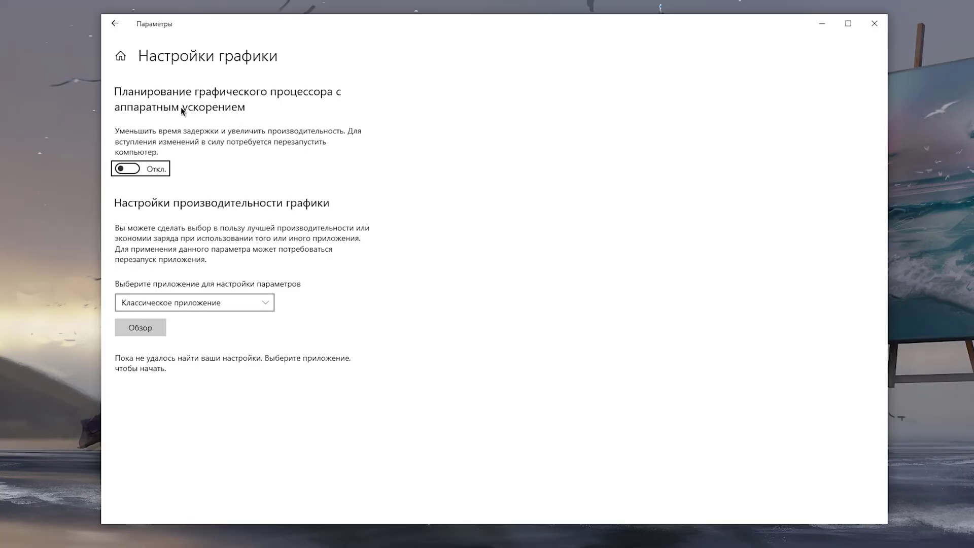
left_click(129, 169)
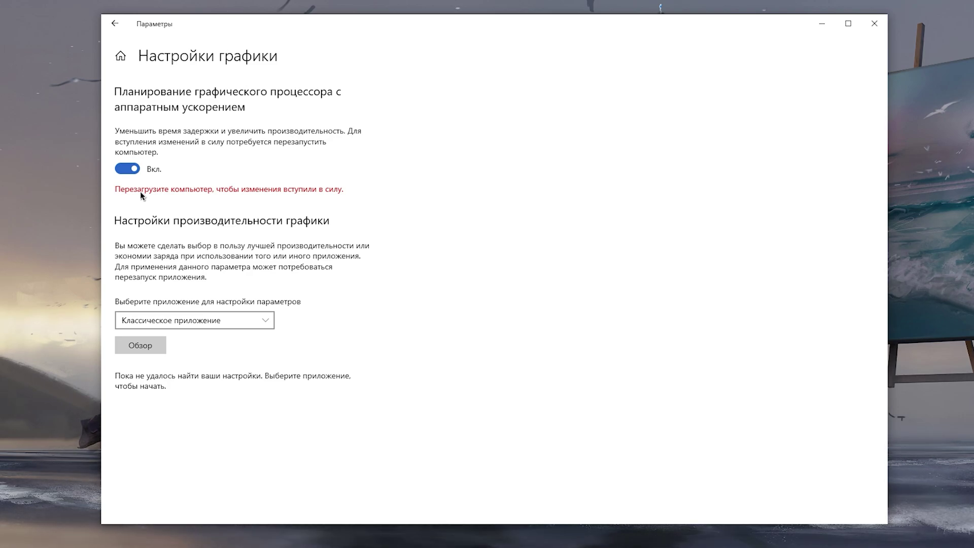
key("space")
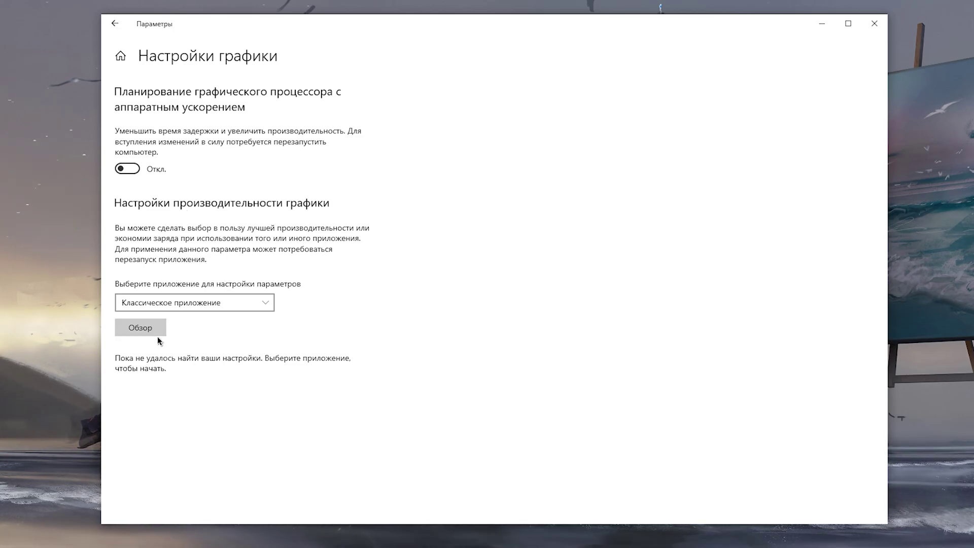
- Add dnplayer from the copied LDPlayer9 path as a classic application in the graphics performance settings
left_click(141, 328)
left_click(515, 41)
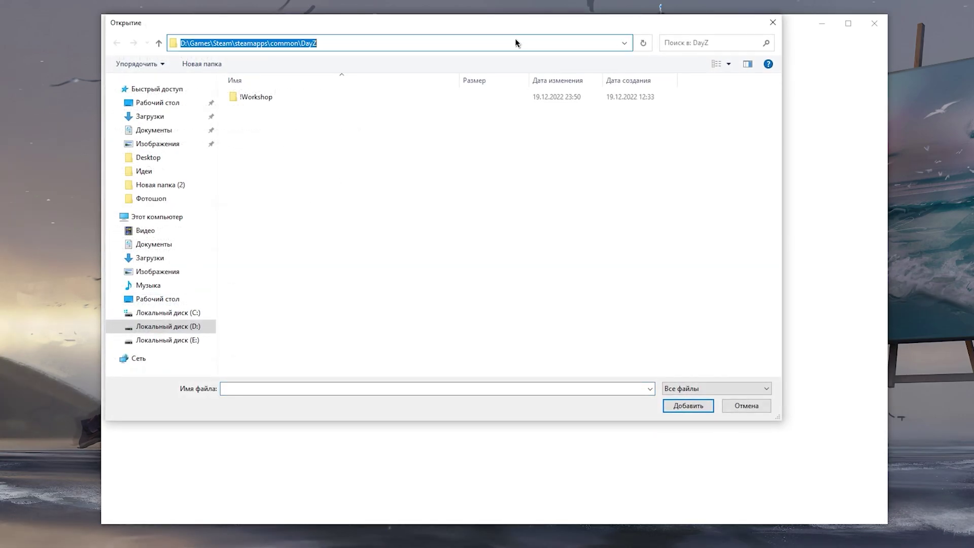
key("ctrl+v")
key("Return")
left_click(282, 301)
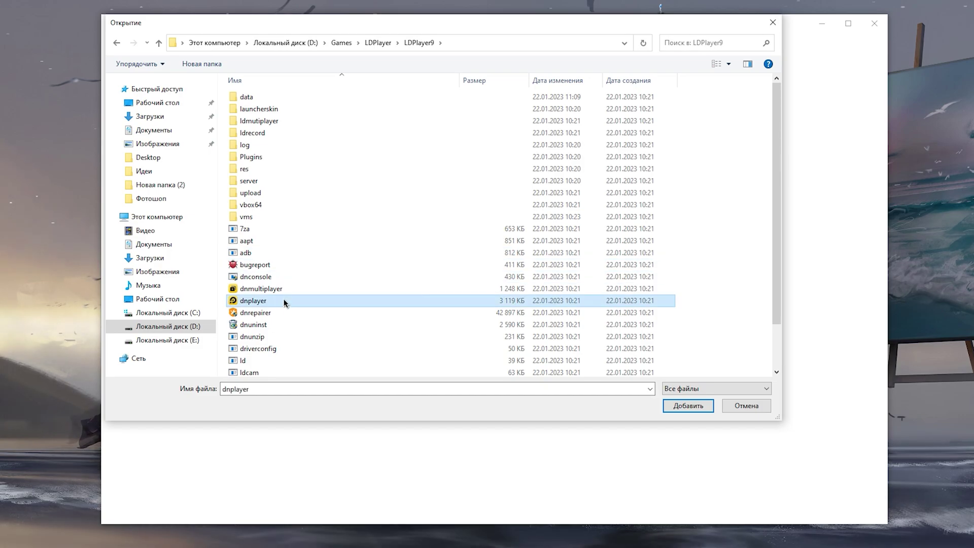
left_click(688, 405)
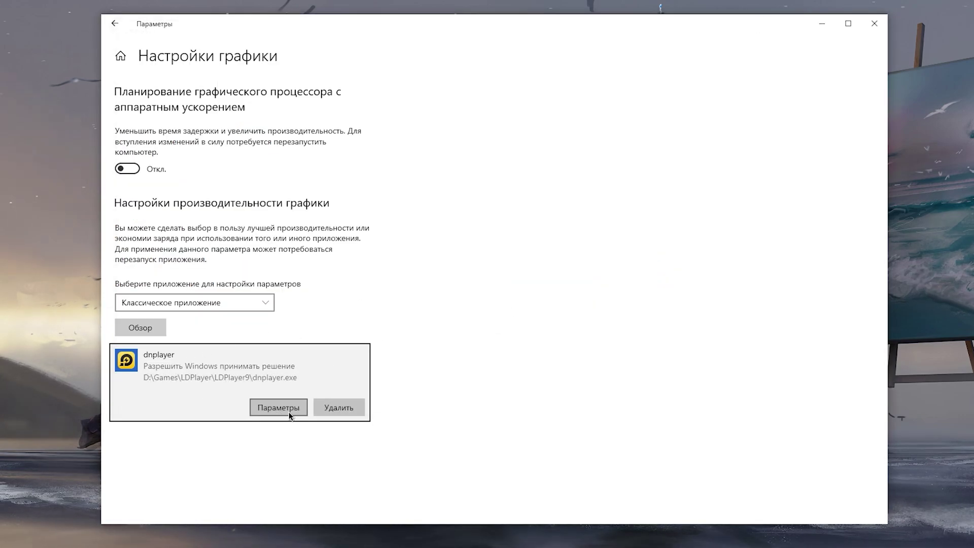
- Set dnplayer's graphics performance preference to Высокая производительность and save it
left_click(278, 407)
left_click(417, 296)
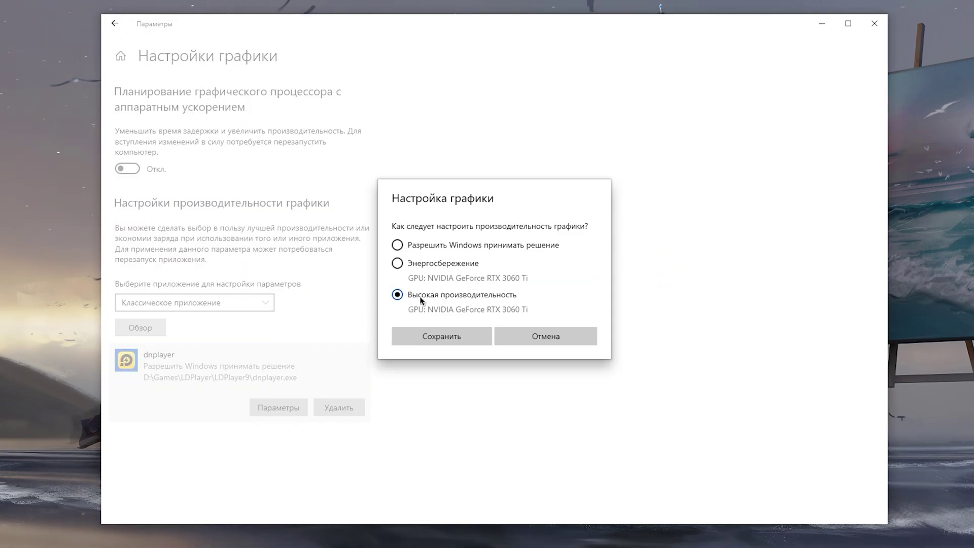
key("Up")
key("Up")
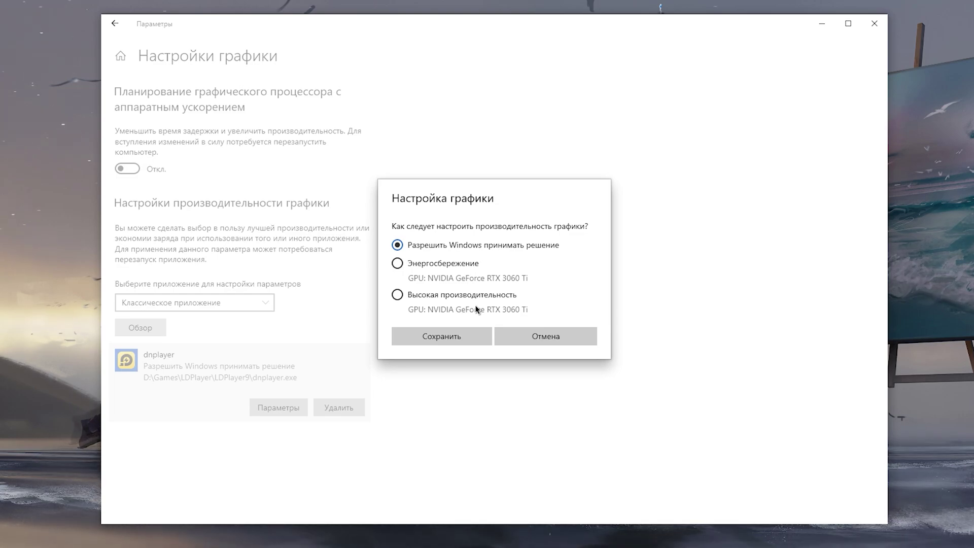
left_click(431, 300)
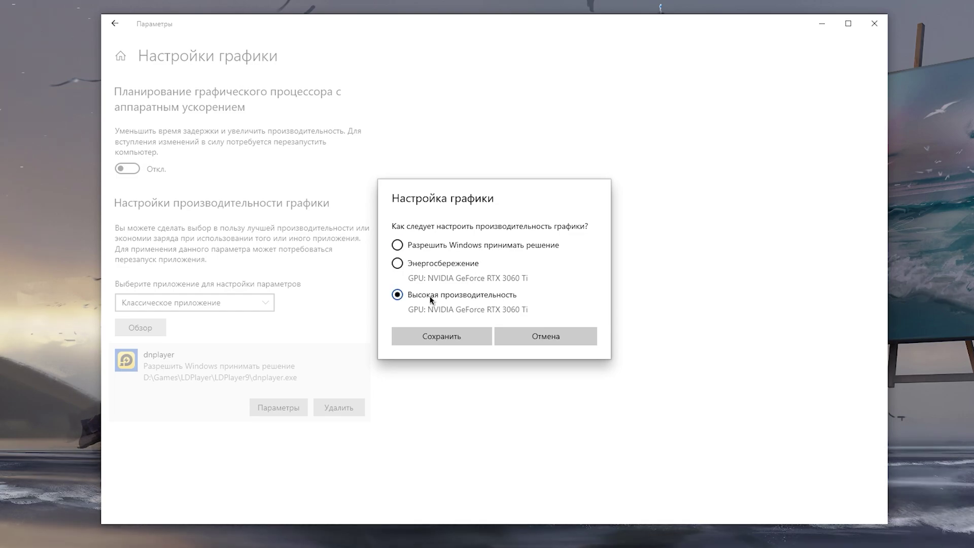
left_click(446, 336)
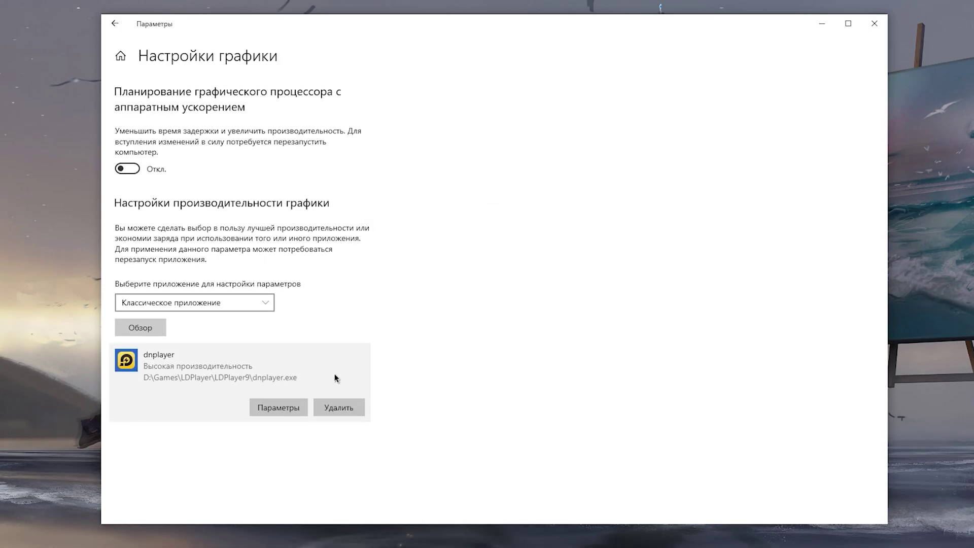
- Change dnplayer's graphics performance preference to Разрешить Windows принимать решение and save it
left_click(273, 403)
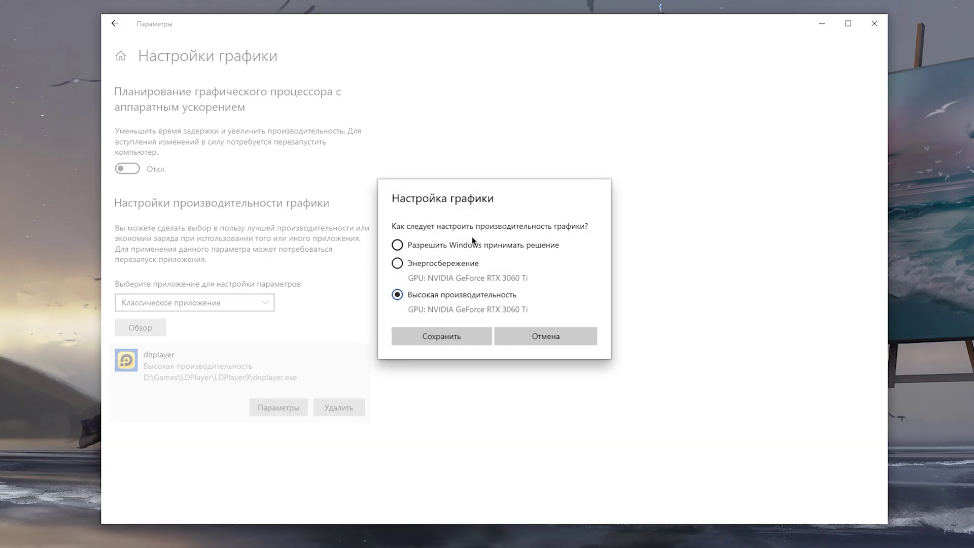
left_click(443, 246)
left_click(414, 334)
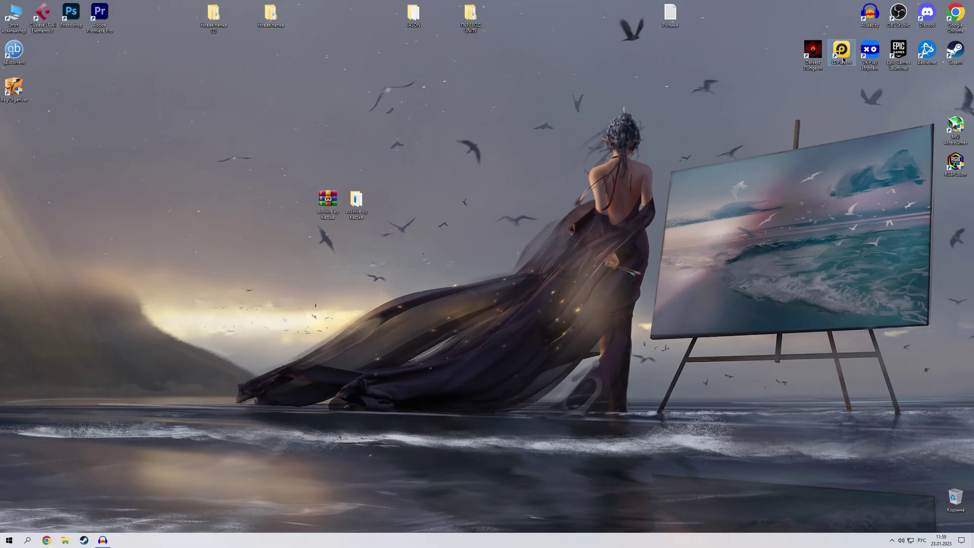
- Launch LDPlayer from the desktop and open its Настройки window
double_click(842, 53)
left_click(573, 10)
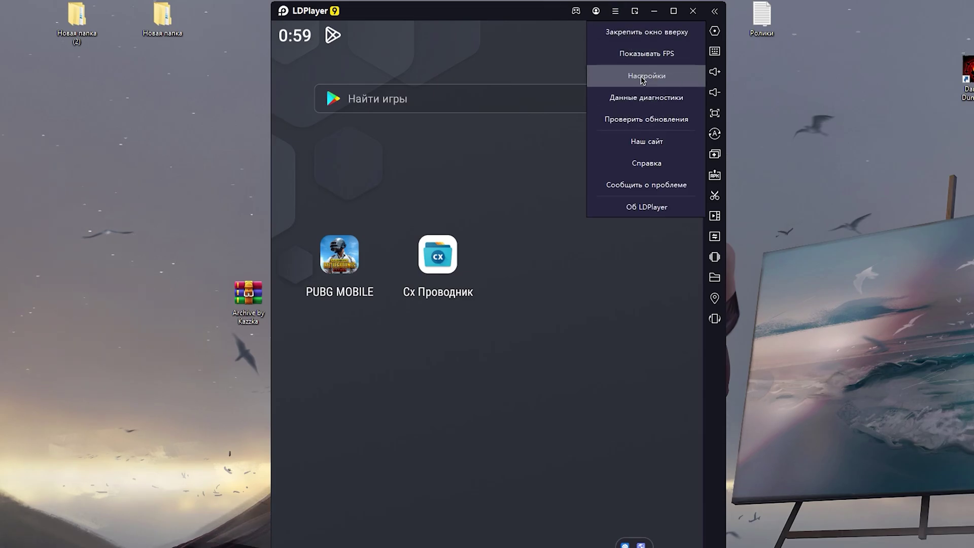
left_click(641, 76)
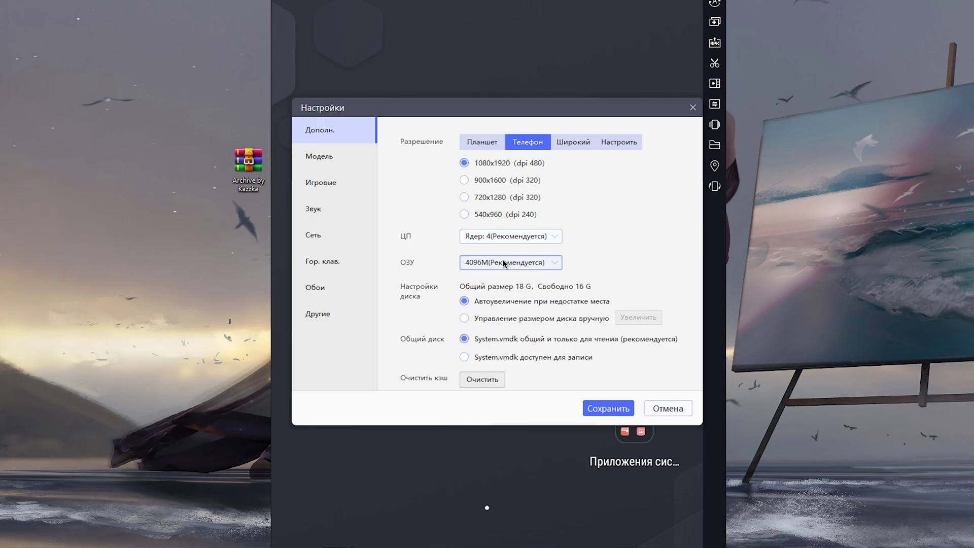
- Set the emulator's processor to Ядер: 4(Рекомендуется) and its memory to 4096M(Рекомендуется)
left_click(513, 236)
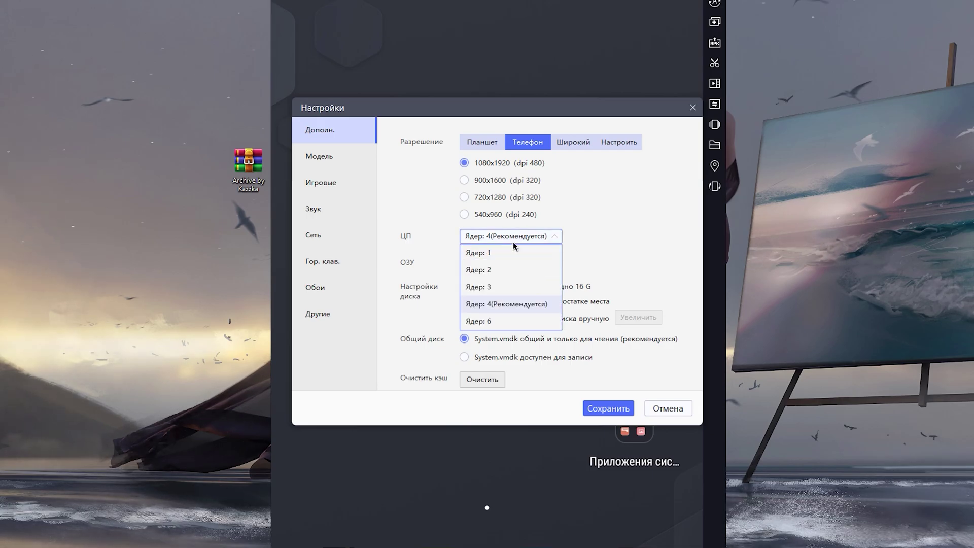
left_click(492, 304)
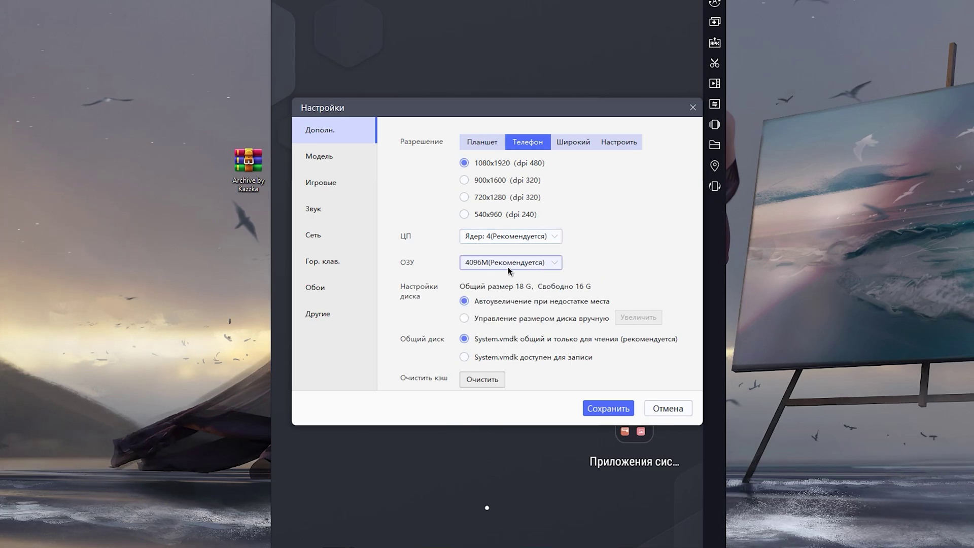
left_click(510, 263)
left_click(502, 336)
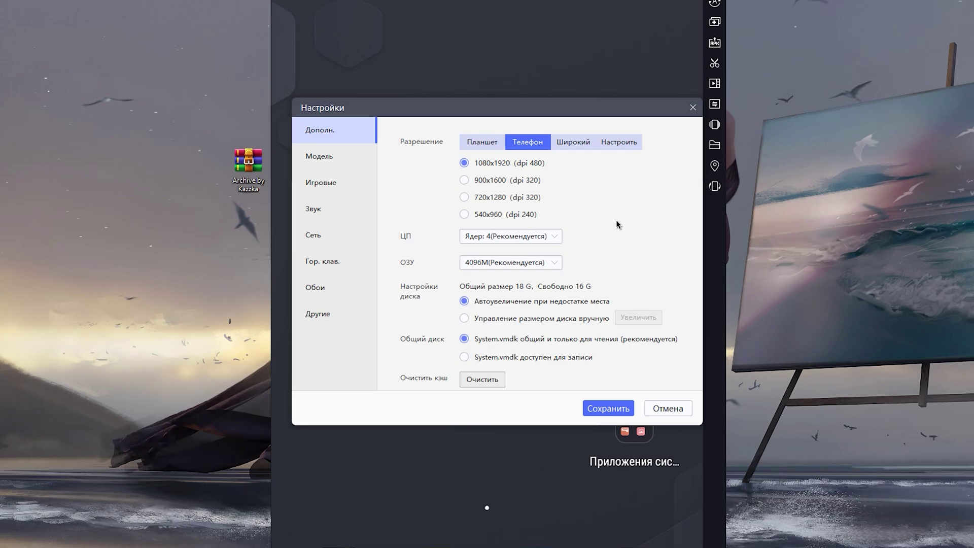
- Review the available processor core and memory options for the emulator
left_click(510, 237)
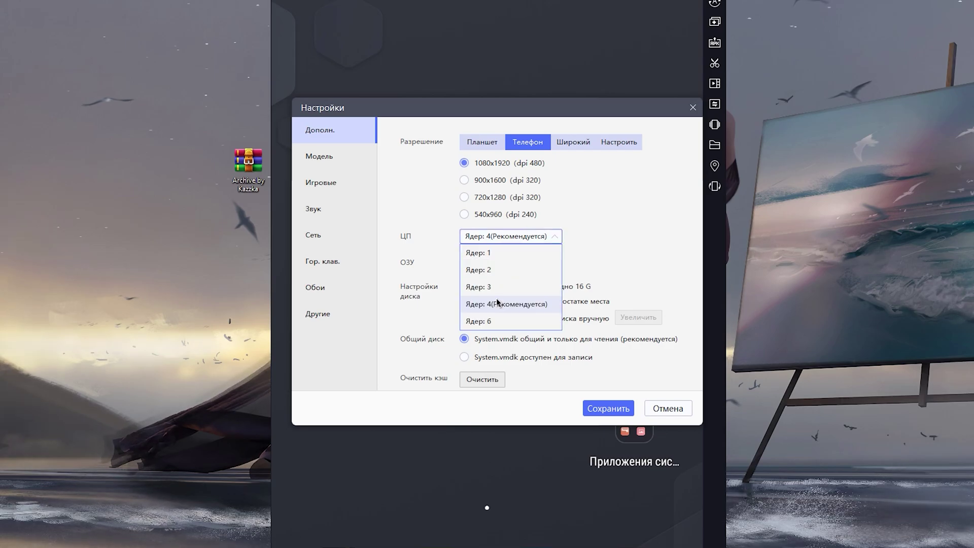
left_click(623, 232)
left_click(507, 262)
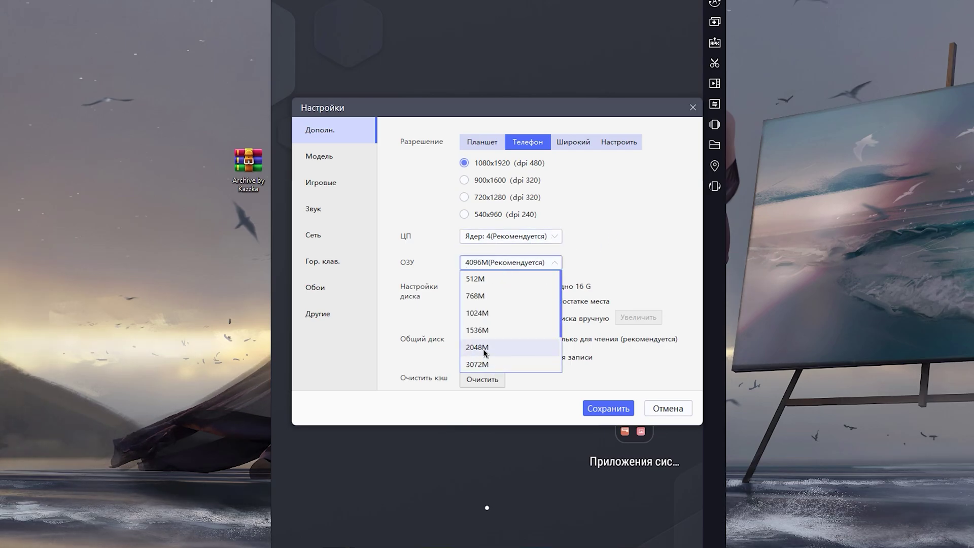
left_click(507, 262)
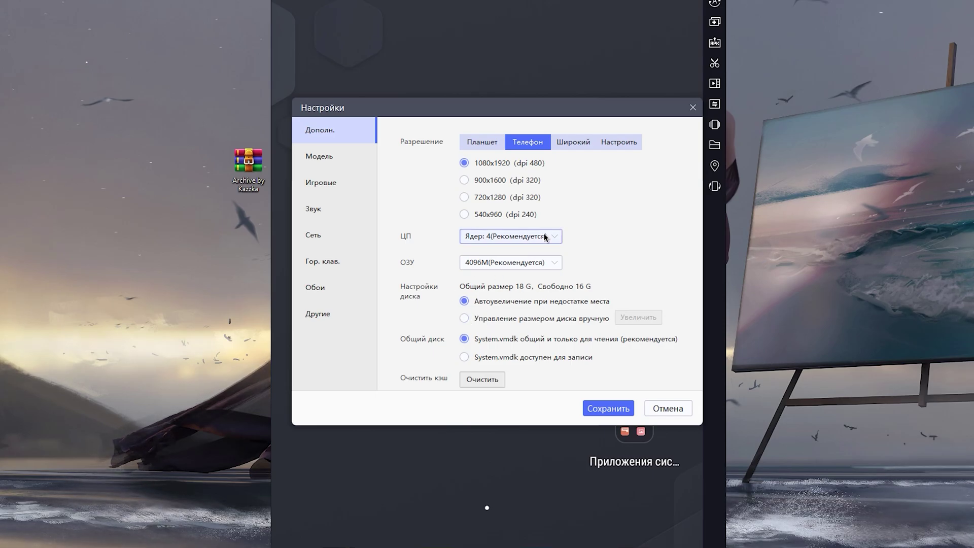
- Set the frame rate in the Игровые settings to 60 FPS(По умолчанию)
left_click(321, 182)
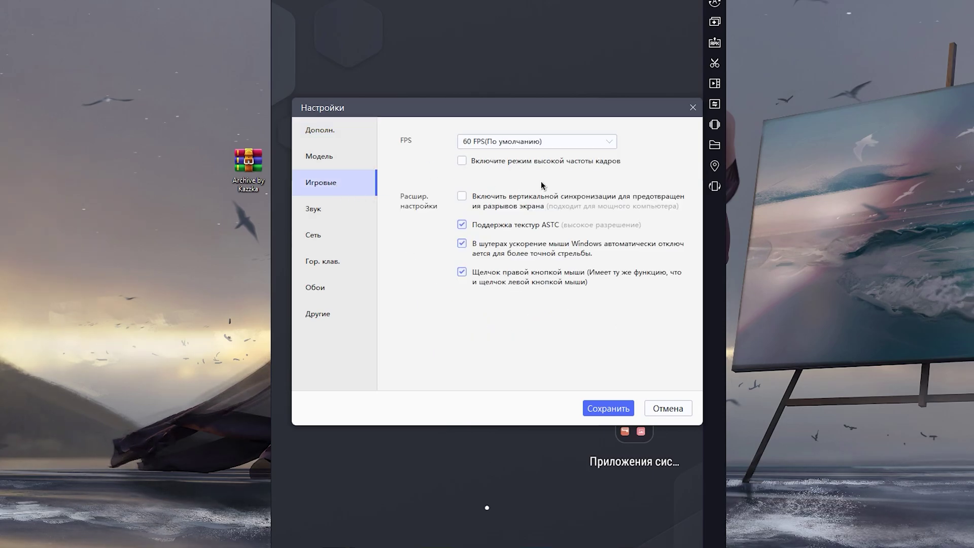
left_click(541, 142)
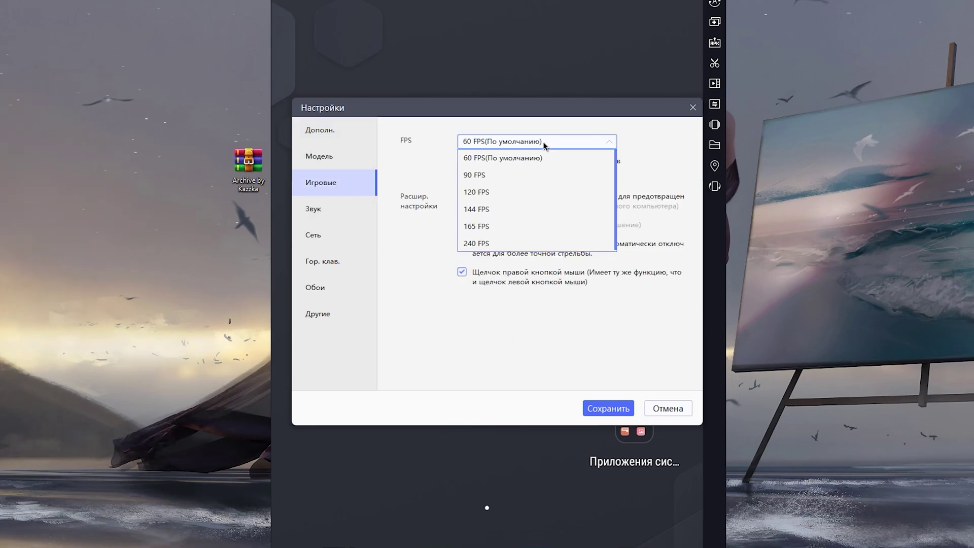
left_click(509, 156)
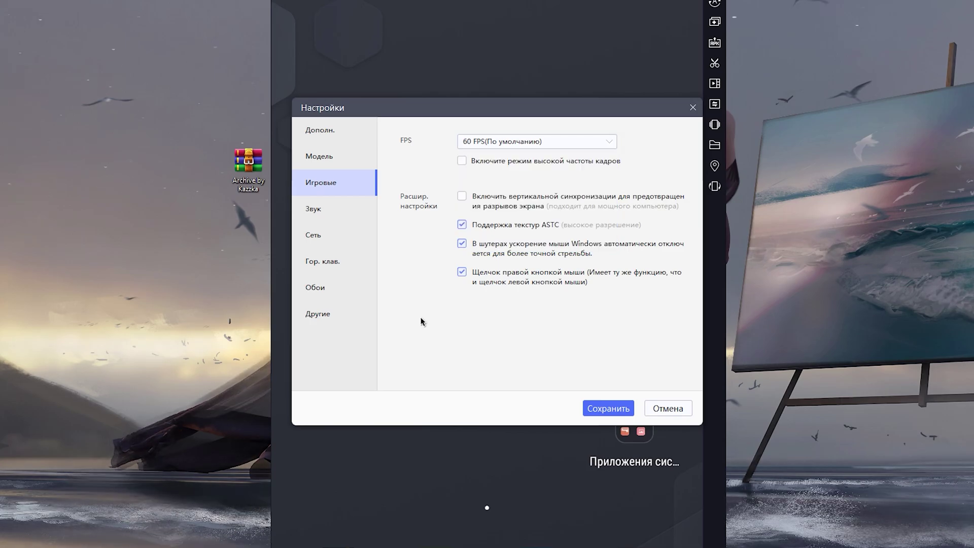
- Review the available FPS options in the Игровые settings, and return to the Дополн. settings
left_click(495, 144)
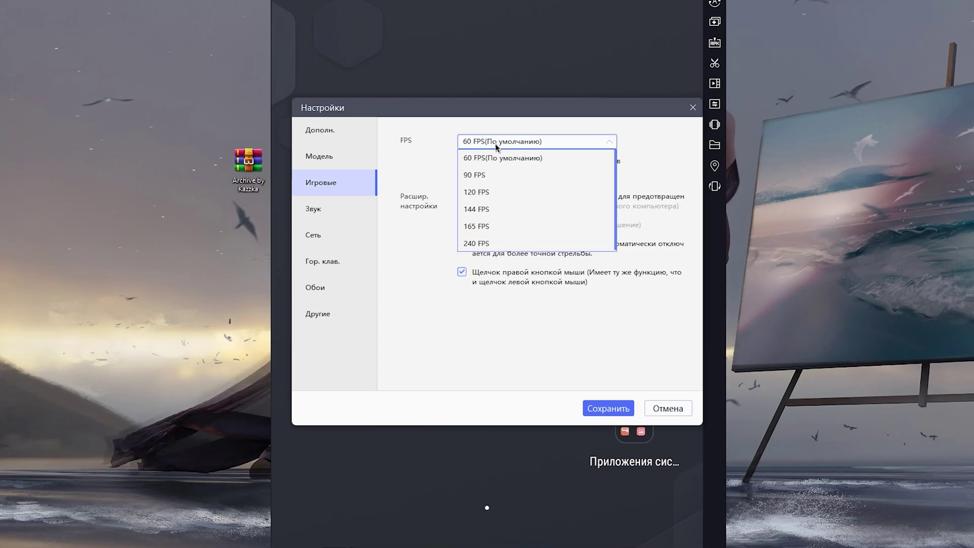
left_click(495, 144)
left_click(477, 146)
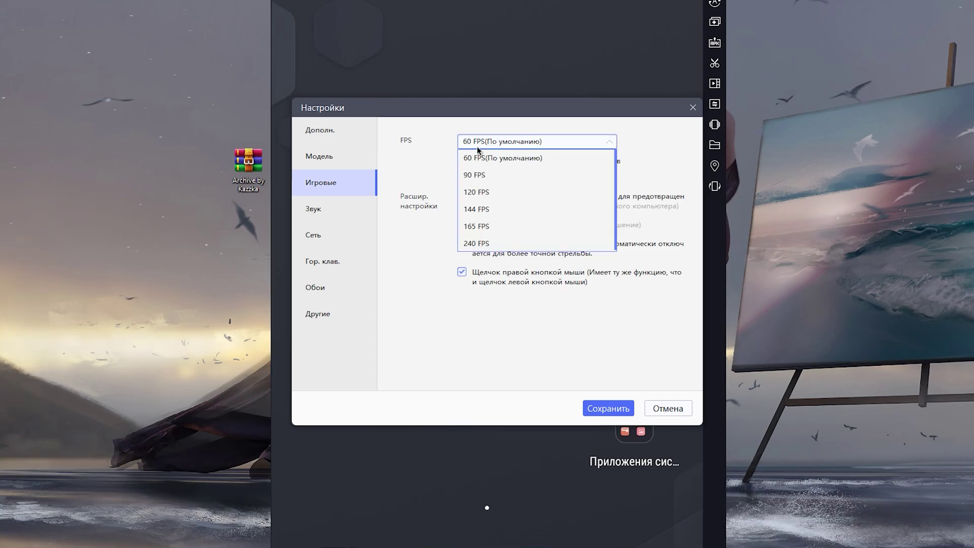
left_click(475, 146)
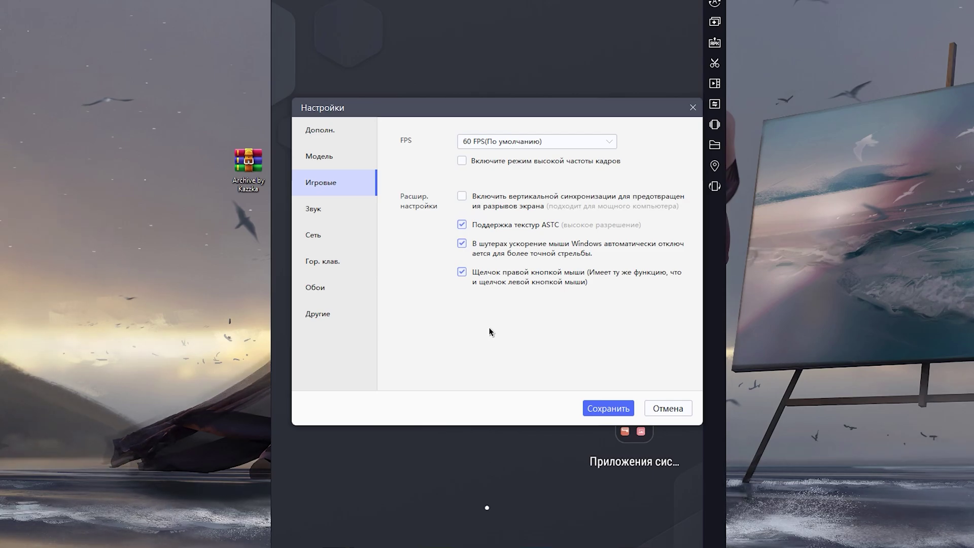
left_click(507, 148)
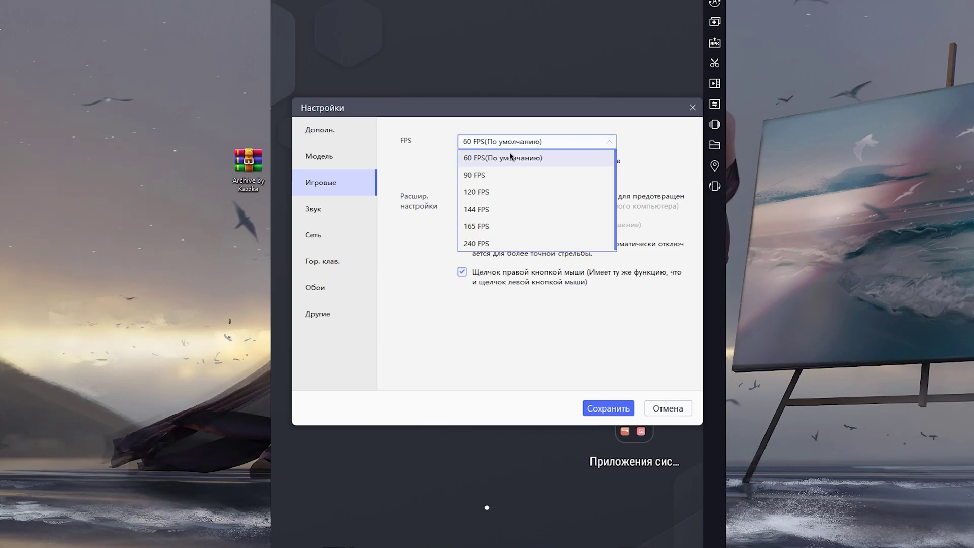
left_click(501, 326)
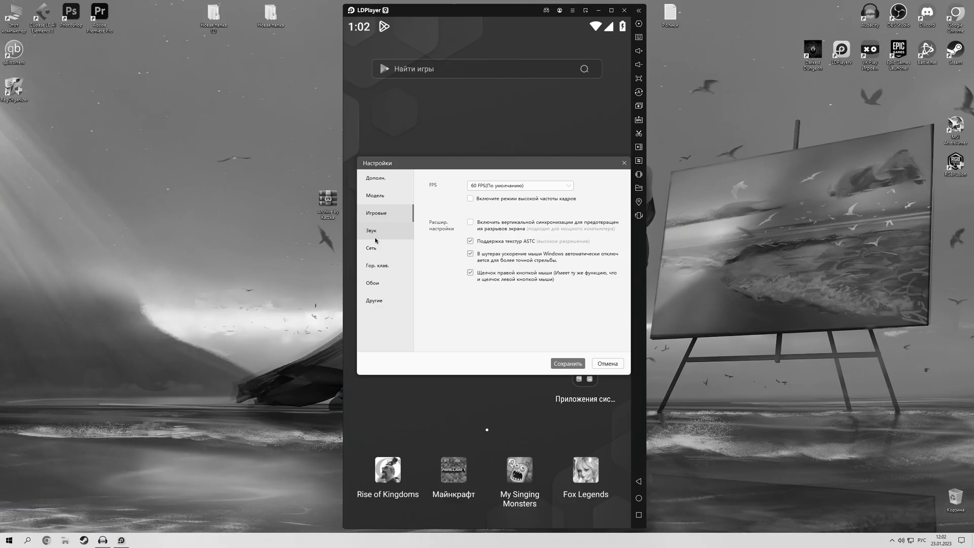
left_click(375, 238)
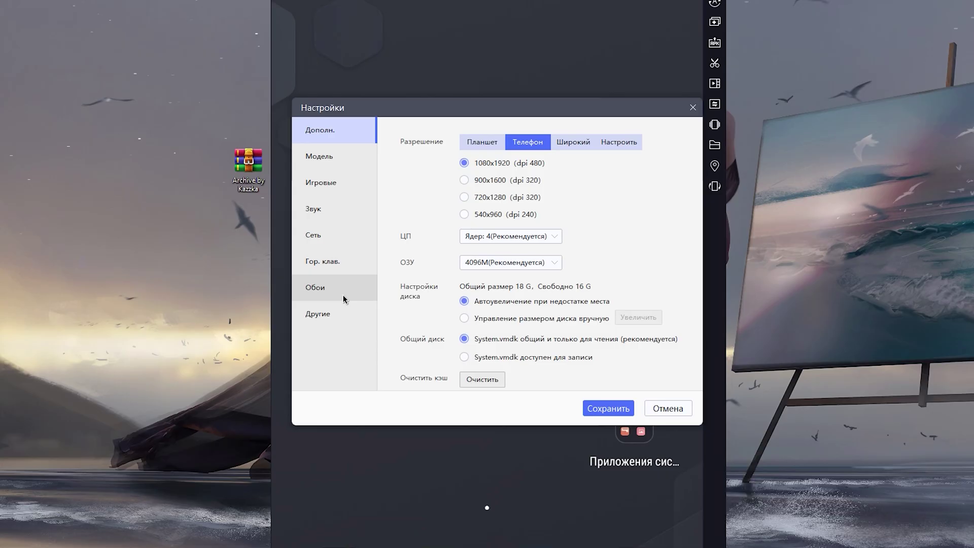
- Check the Другие section of the emulator settings, and close the settings without changes
left_click(385, 299)
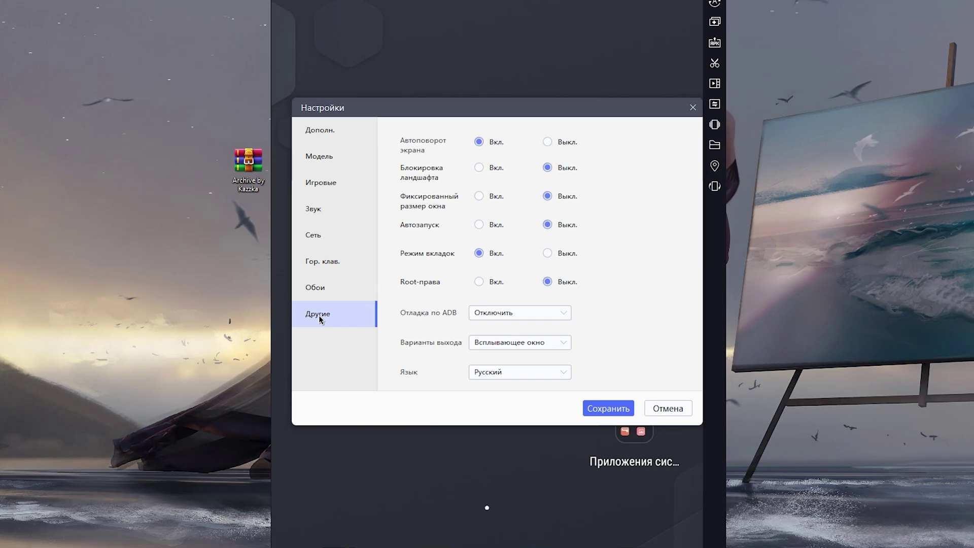
left_click(692, 107)
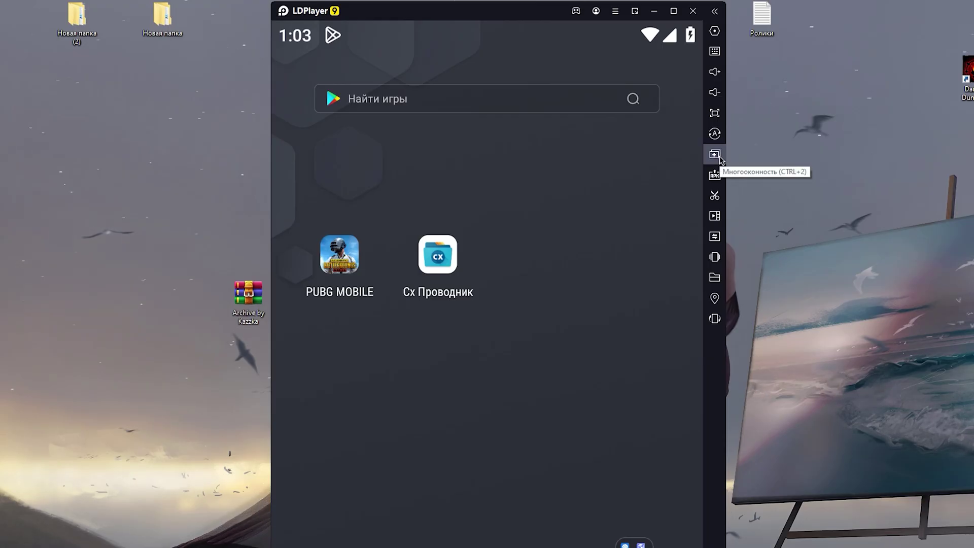
- Open the optimization settings of the multi-window manager, try a frame rate of 32FPS, and set it back to 60FPS
left_click(714, 155)
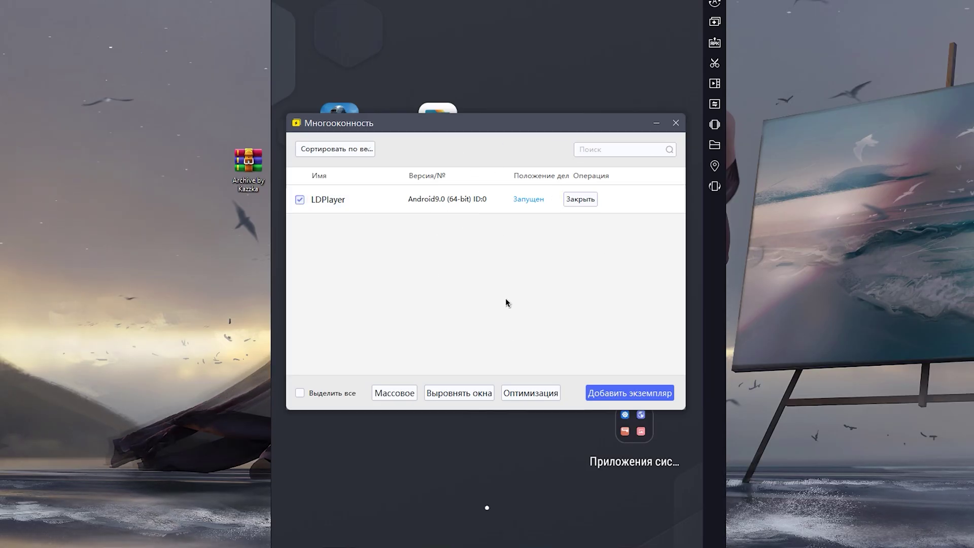
left_click(525, 398)
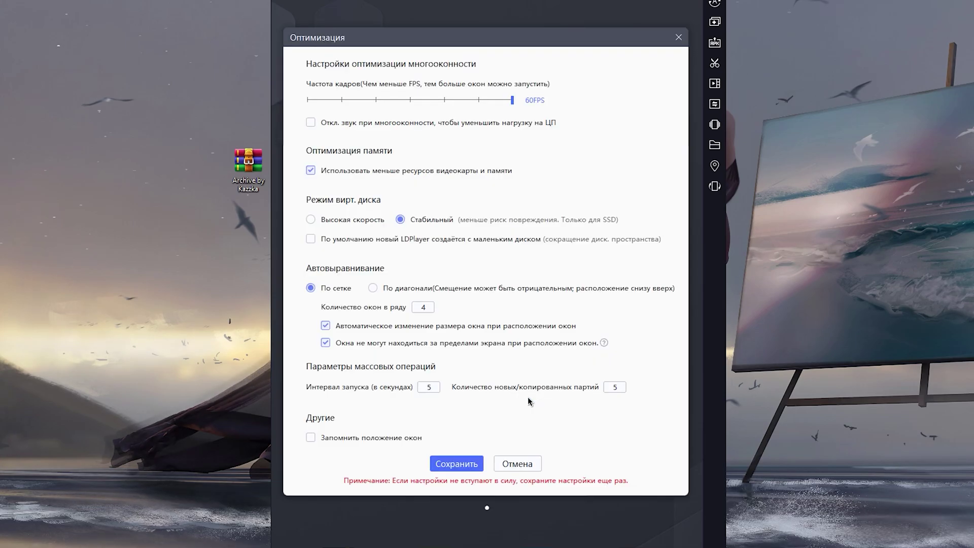
left_click_drag(512, 100, 410, 101)
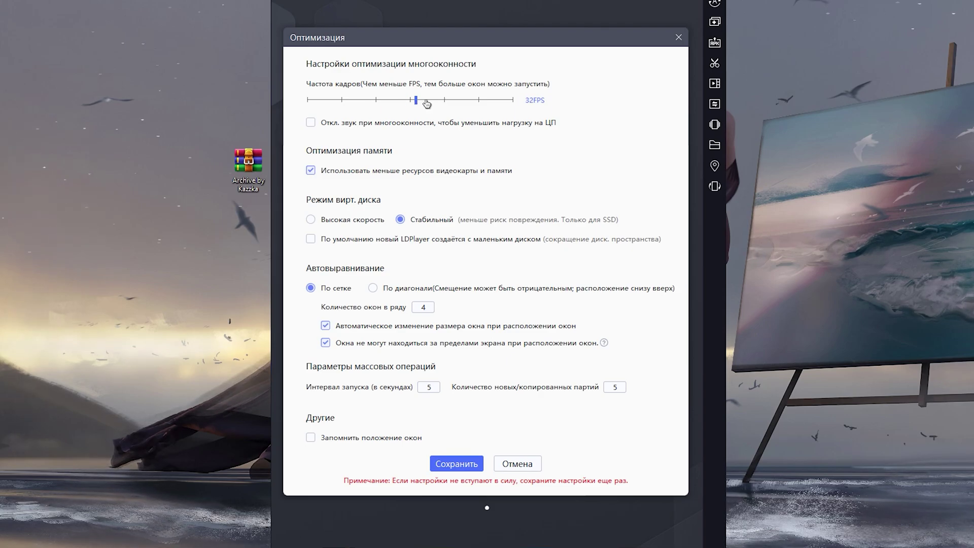
left_click_drag(426, 102, 586, 109)
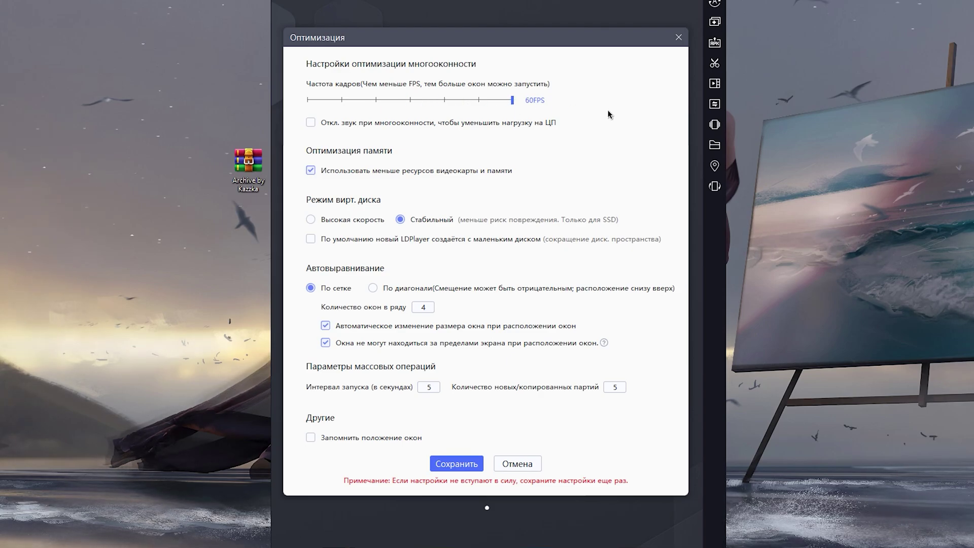
- Switch the virtual disk mode to Высокая скорость and back to Стабильный, confirming the change
left_click(327, 219)
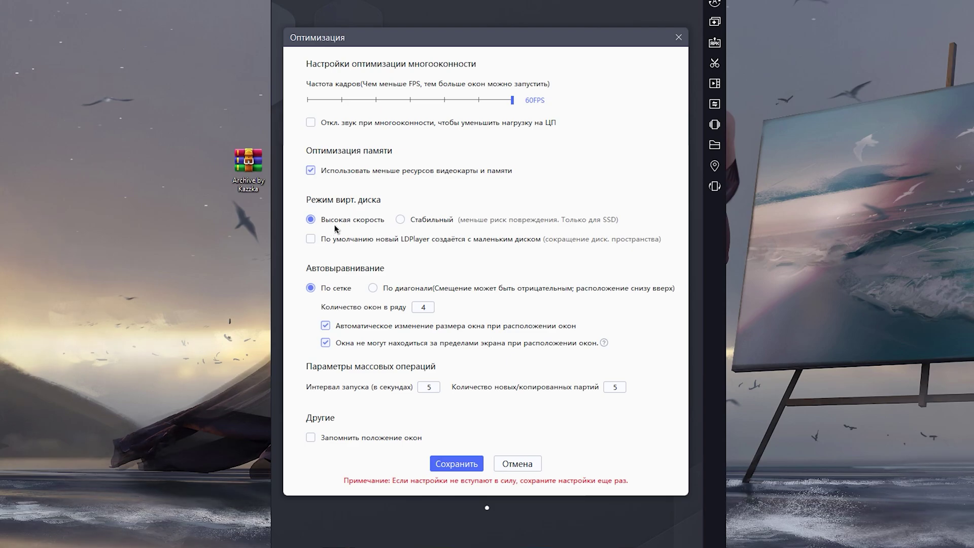
left_click(428, 220)
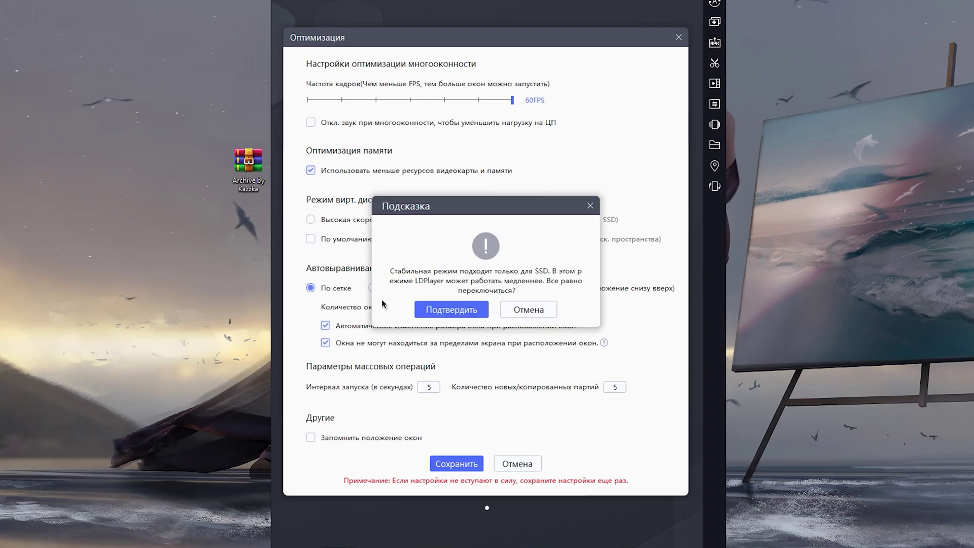
left_click(472, 307)
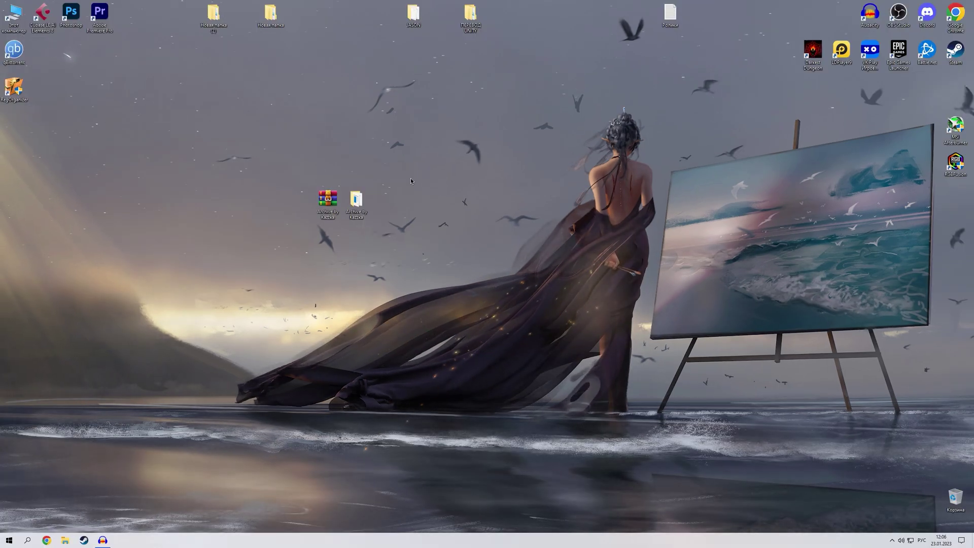
- Open the Archive by Kazzka folder on the desktop, and open the Windows Device Manager
double_click(357, 205)
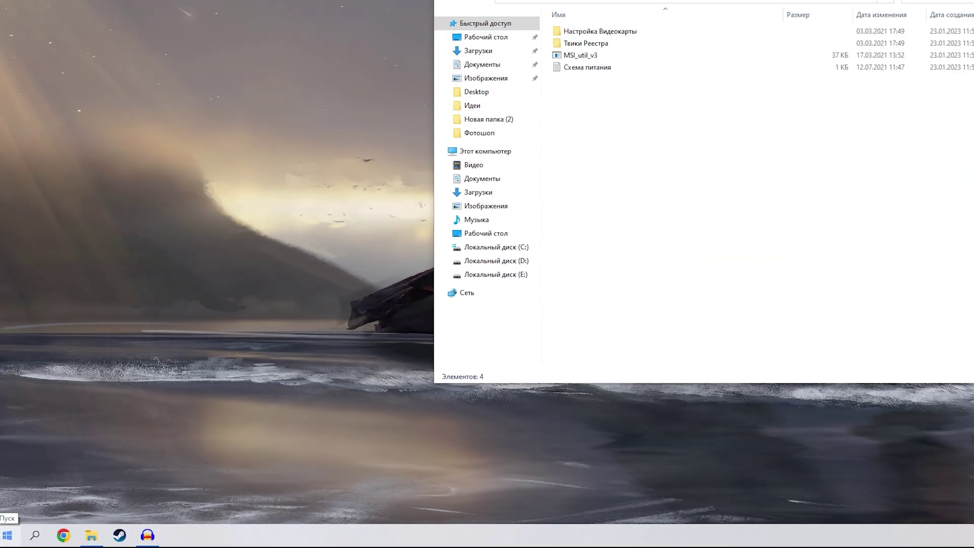
right_click(7, 535)
left_click(71, 298)
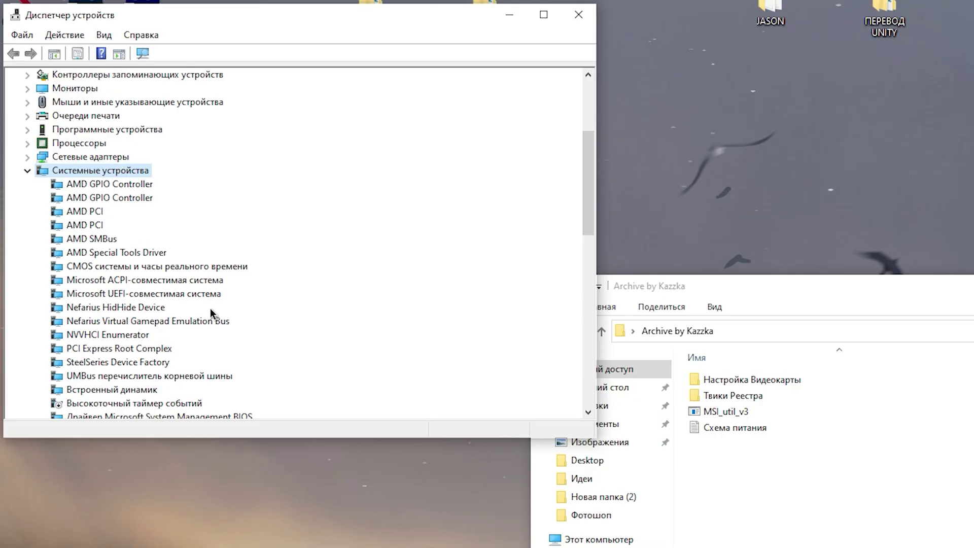
- Check whether Высокоточный таймер событий is enabled or disabled among the Системные устройства
scroll(212, 312, "down", 3)
left_click(115, 281)
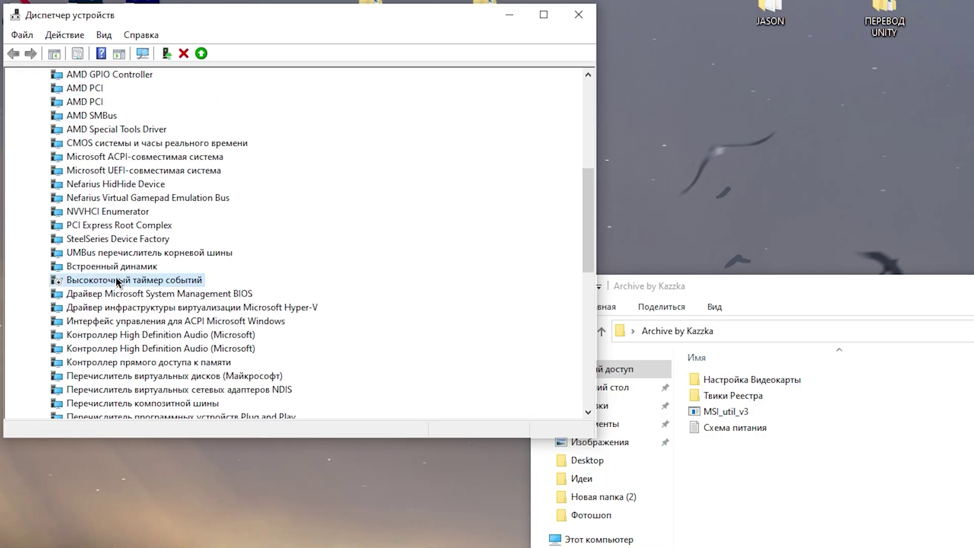
right_click(117, 282)
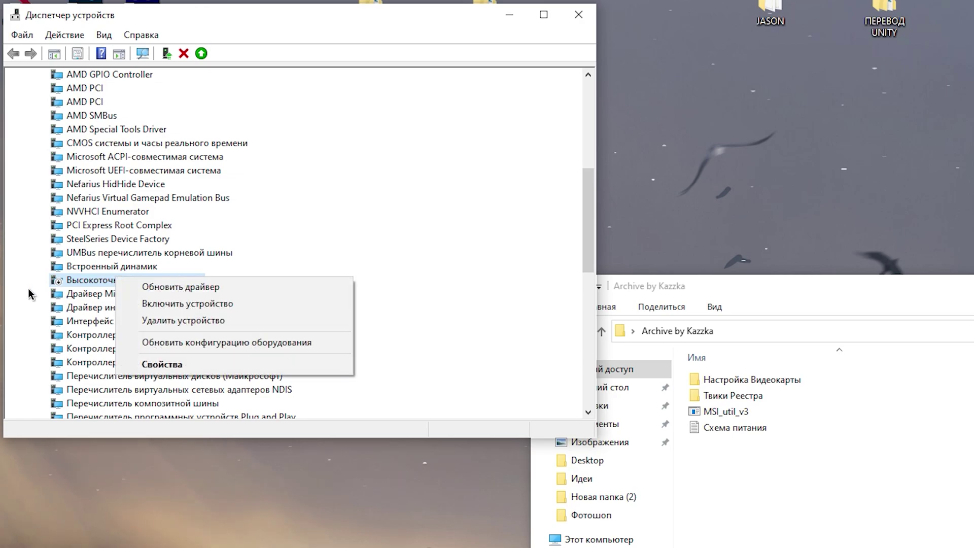
left_click(182, 304)
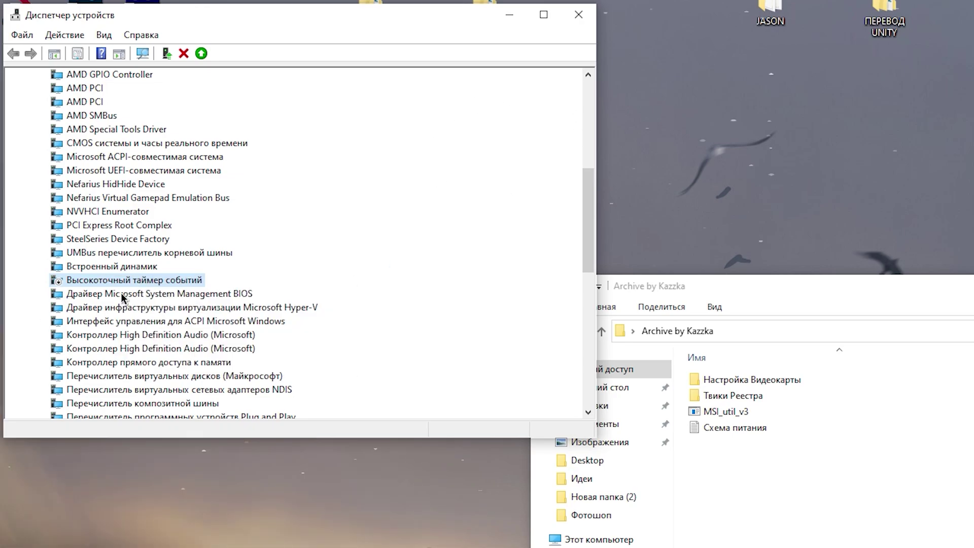
right_click(117, 282)
left_click(454, 262)
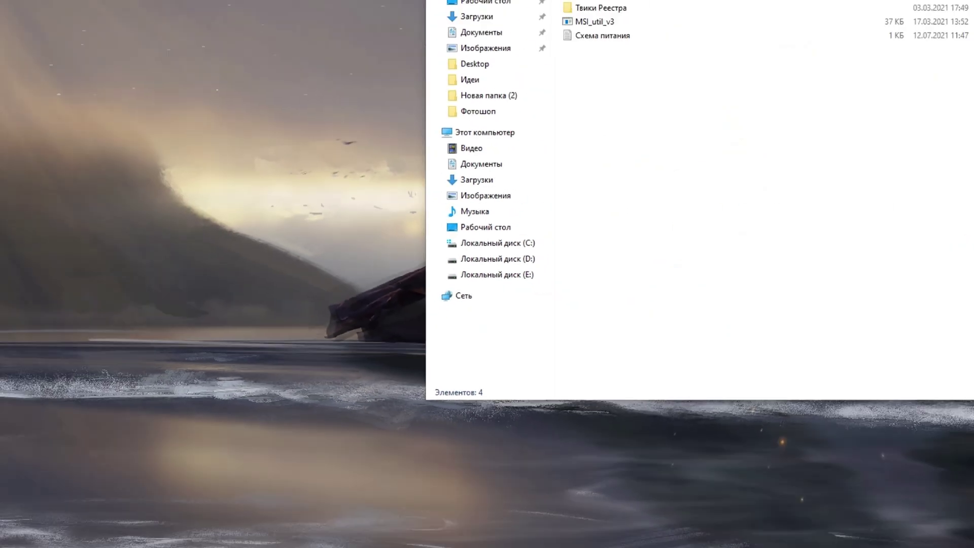
- Search Windows for xbox, open Xbox Game Bar, review its clip and screenshot recording settings, and close it
left_click(34, 538)
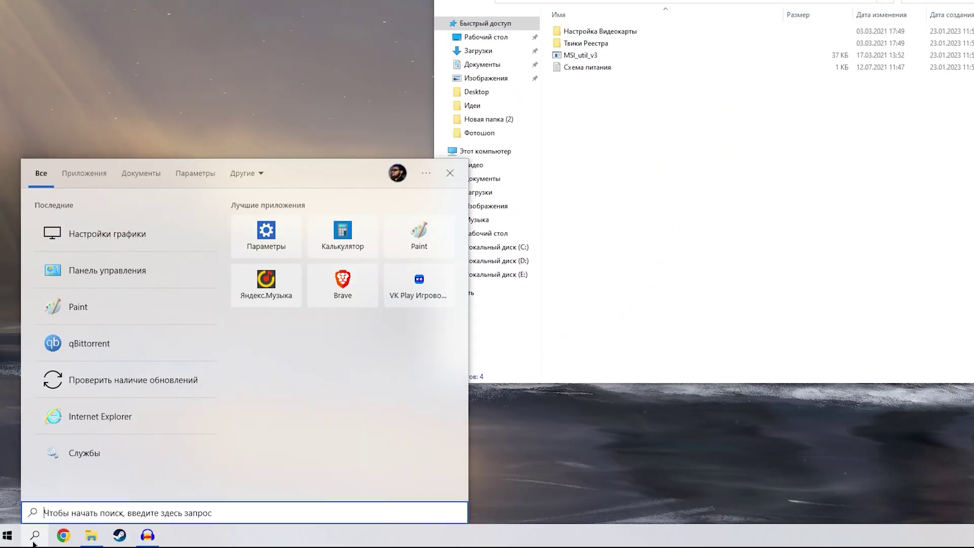
type("xbox")
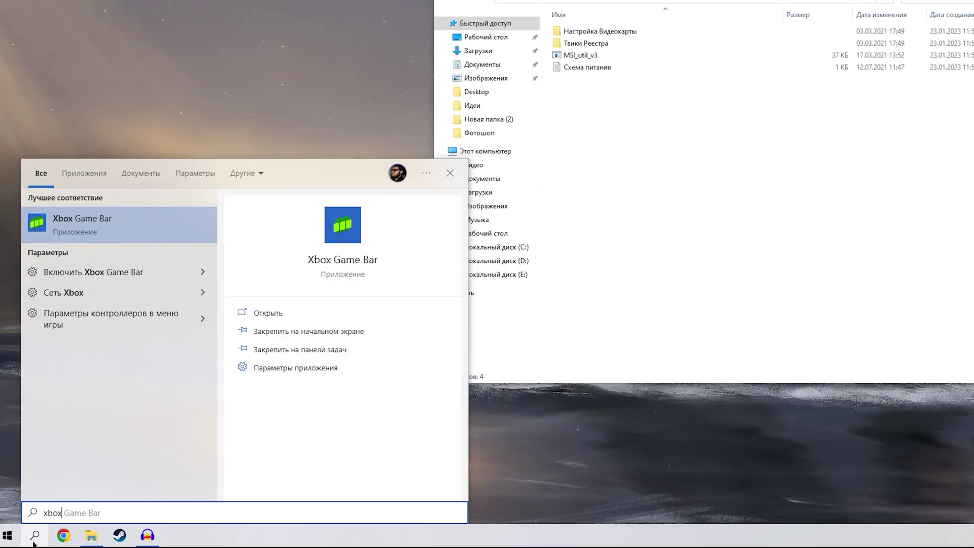
key("Return")
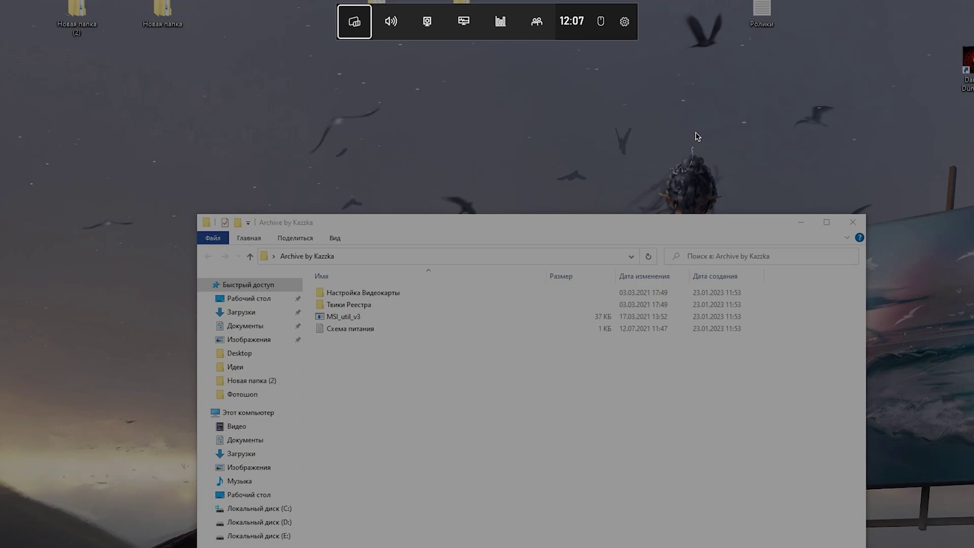
left_click(625, 21)
left_click(370, 355)
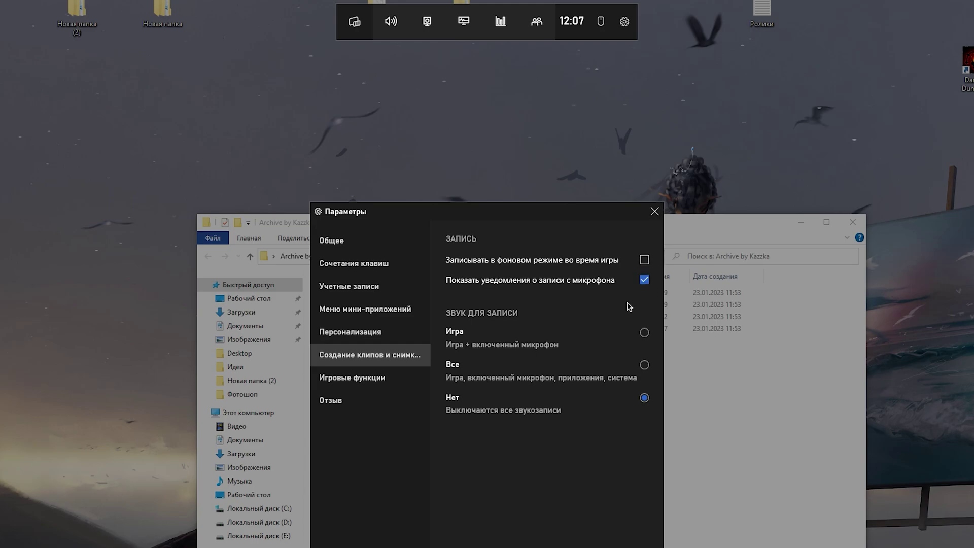
left_click(654, 211)
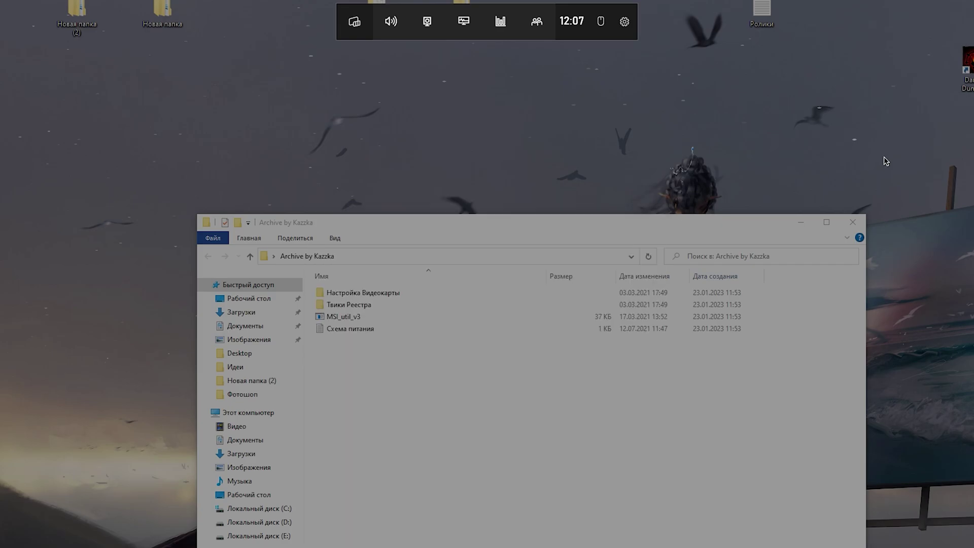
left_click(885, 161)
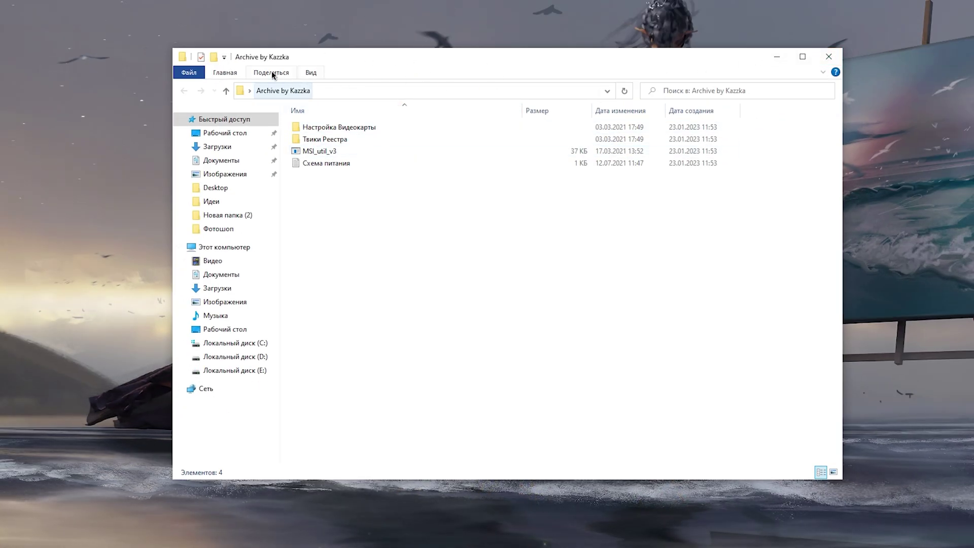
- Open the nVidia Geforce folder inside Настройка Видеокарты in the Archive by Kazzka folder
double_click(353, 130)
left_click_drag(326, 124, 760, 157)
left_click(350, 139)
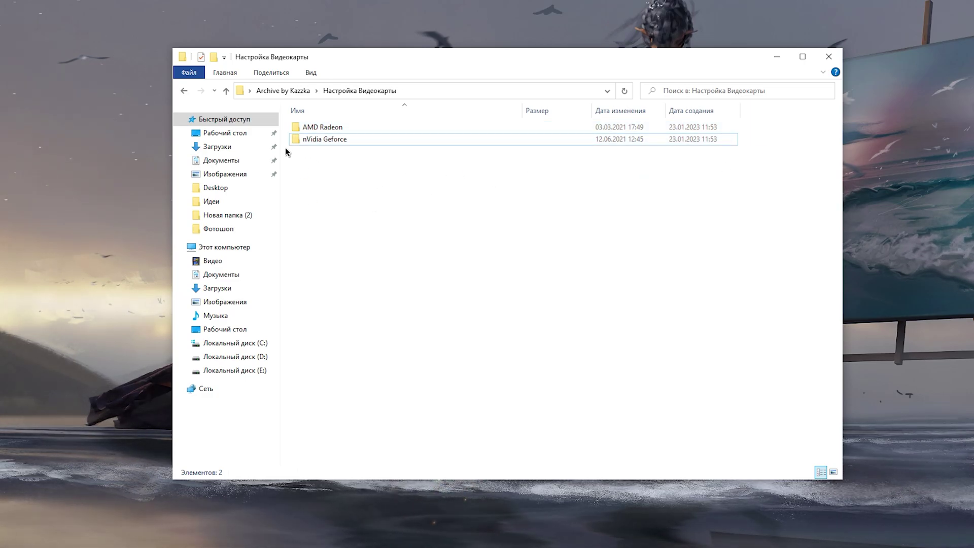
left_click_drag(285, 147, 773, 168)
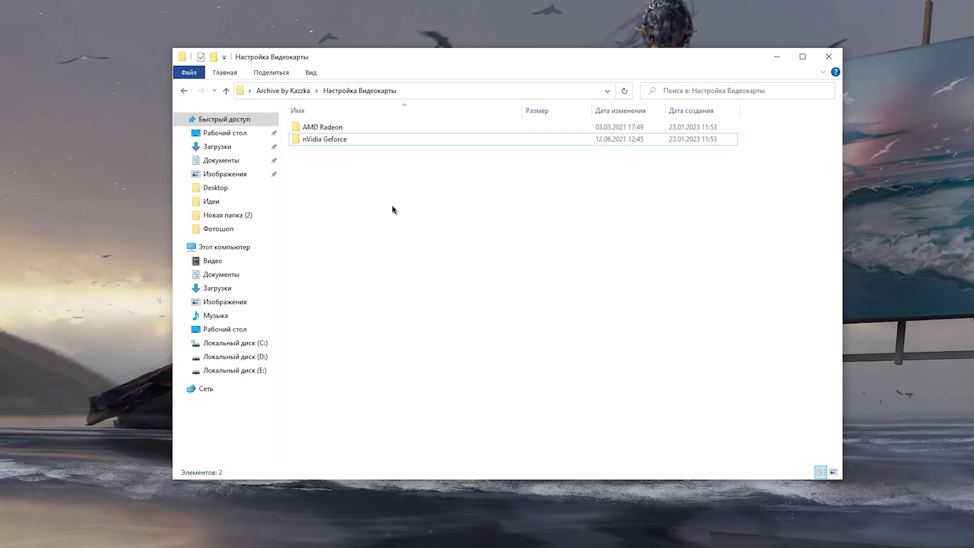
left_click(339, 145)
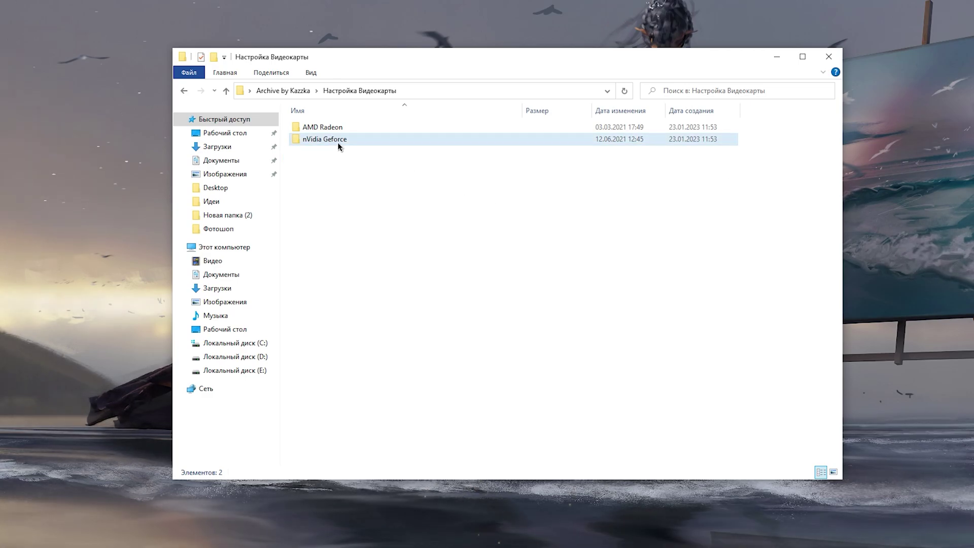
double_click(338, 145)
left_click_drag(323, 197, 693, 135)
- Look through the NVIDIA control panel setting images, starting with nvidia 1
double_click(317, 157)
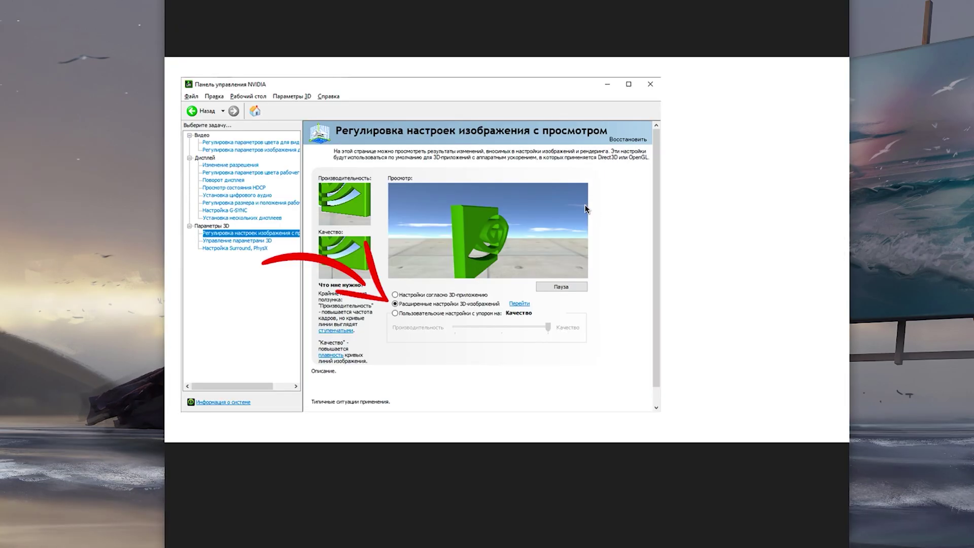
left_click(175, 251)
left_click(175, 251)
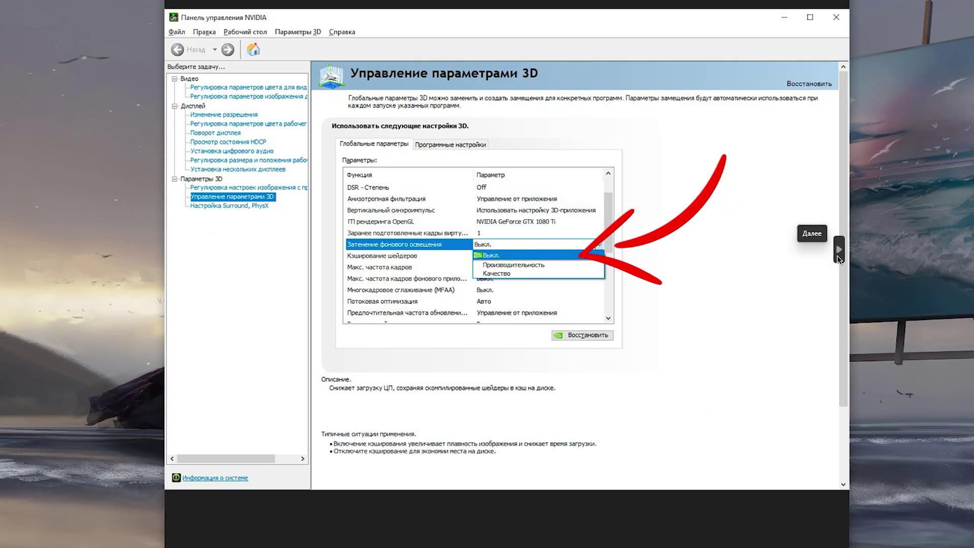
left_click(838, 251)
left_click(838, 256)
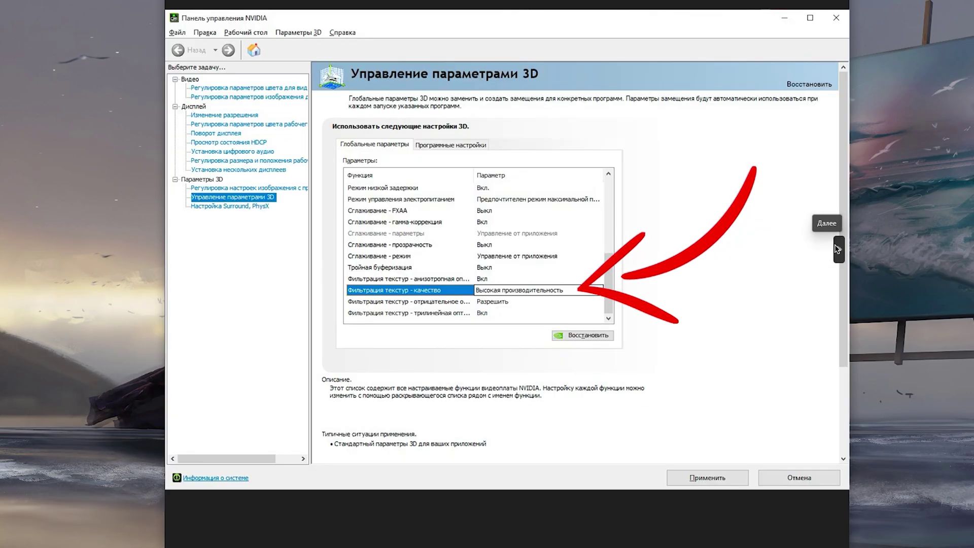
left_click(838, 251)
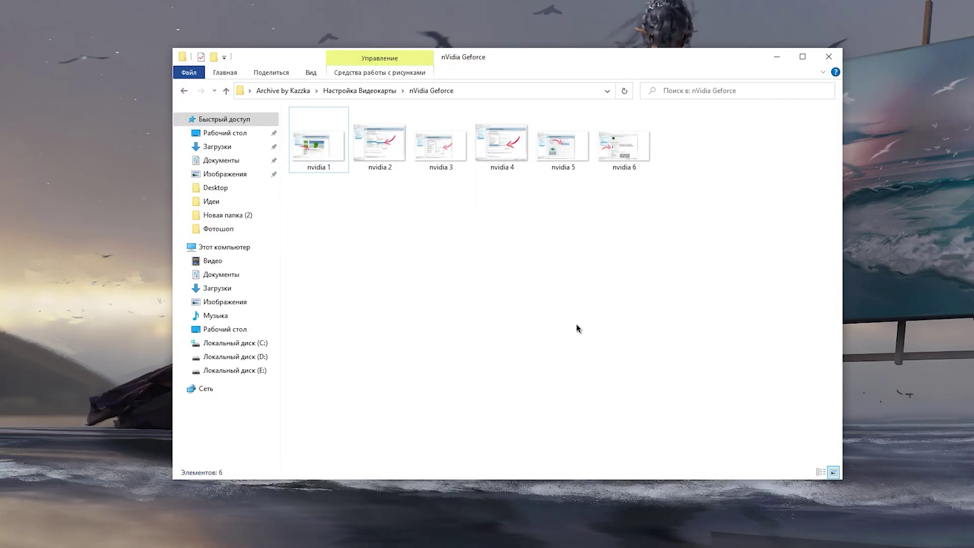
- Go back to Настройка Видеокарты, look through the setting images in the AMD Radeon folder, and close the image viewer
key("alt+Up")
double_click(318, 152)
left_click(180, 89)
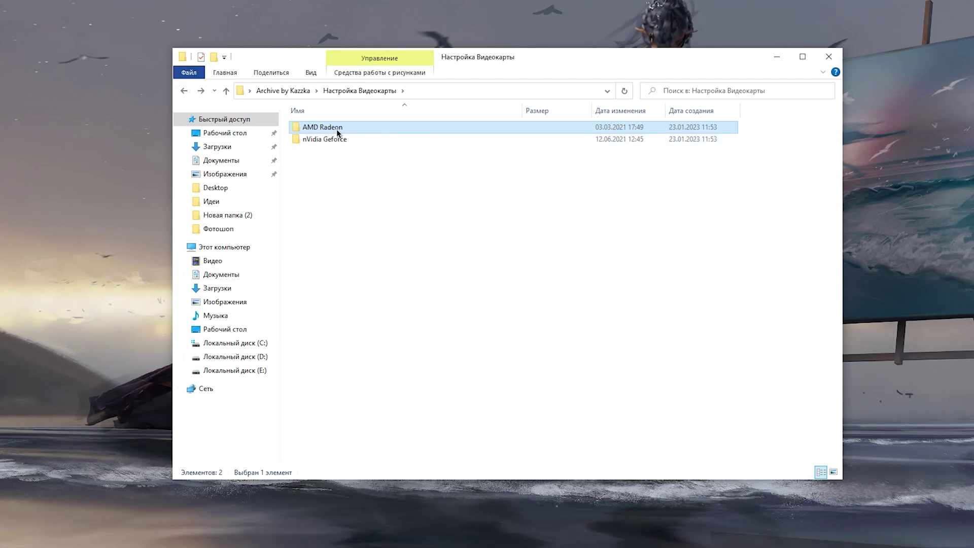
double_click(337, 130)
double_click(318, 148)
left_click(839, 250)
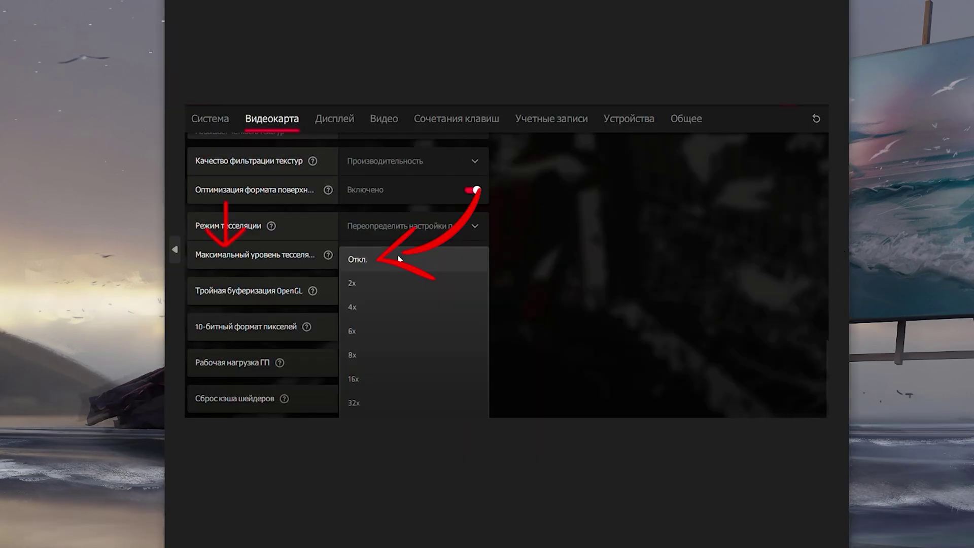
key("alt+F4")
- Go back to the Archive by Kazzka folder and run MSI_util_v3 as administrator
left_click(226, 91)
left_click_drag(288, 146, 770, 174)
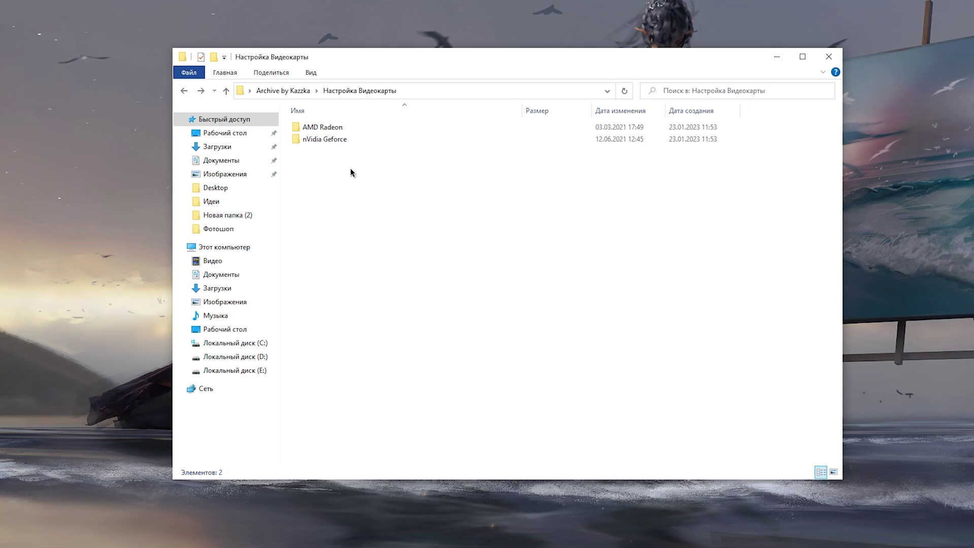
left_click(185, 91)
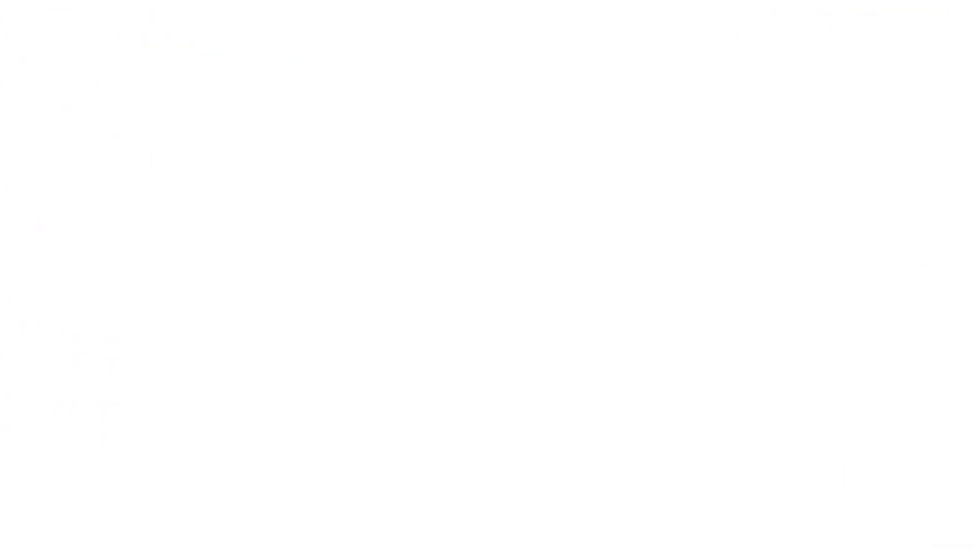
left_click(367, 149)
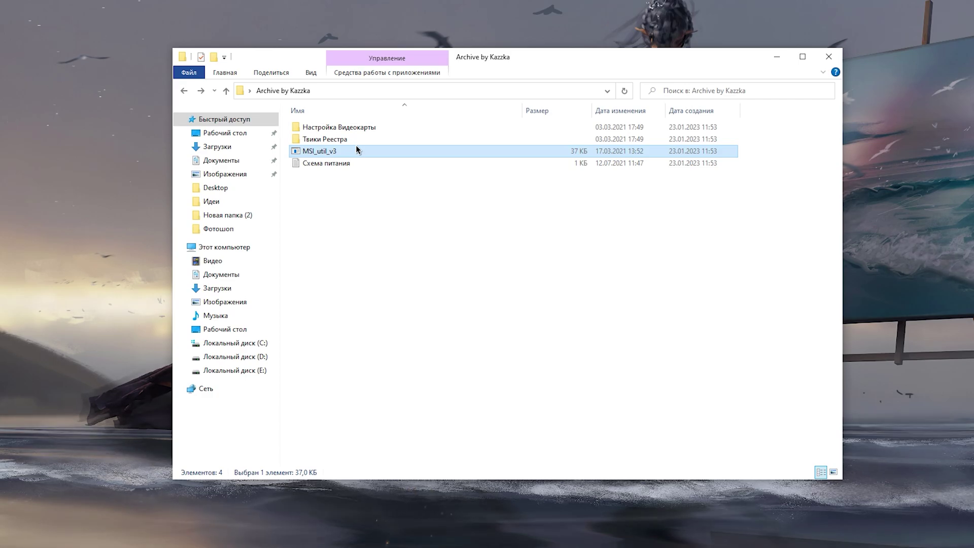
right_click(361, 150)
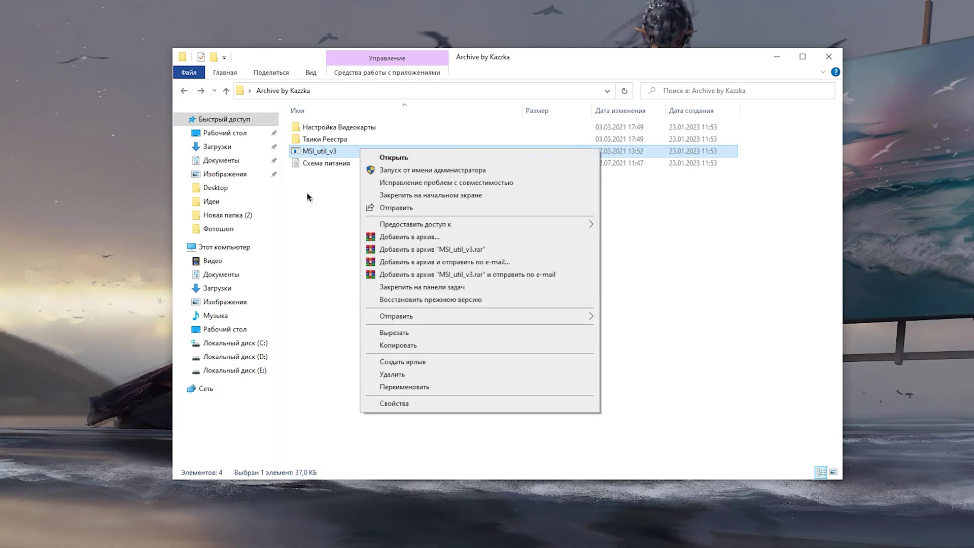
left_click(423, 172)
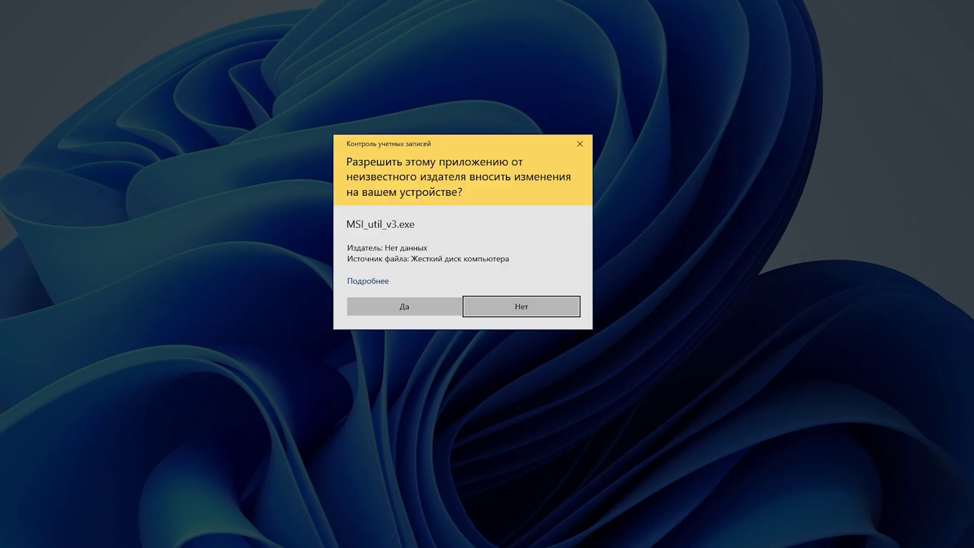
- Keep MSI mode enabled for the NVIDIA GeForce RTX 3060 Ti, set its interrupt priority to High, and close the utility
left_click(286, 231)
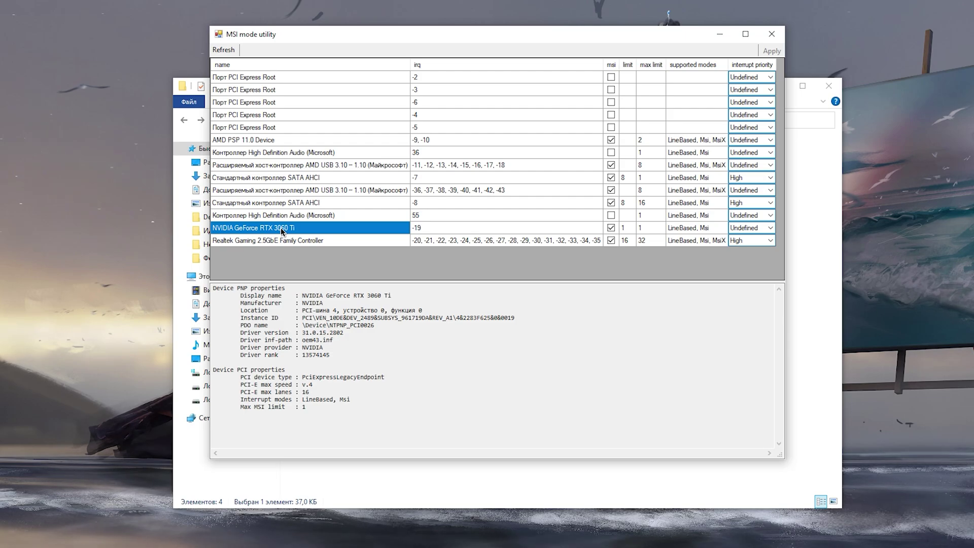
left_click(611, 228)
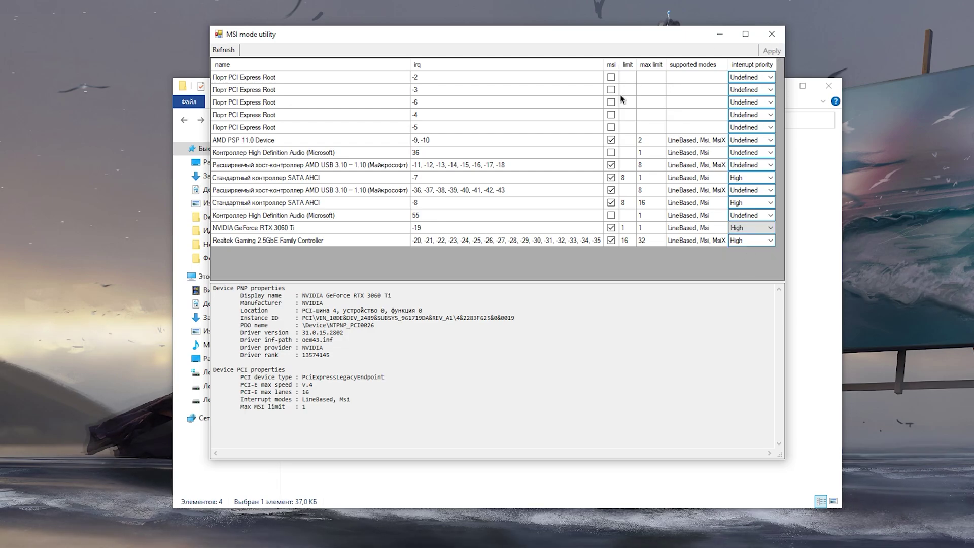
left_click(771, 34)
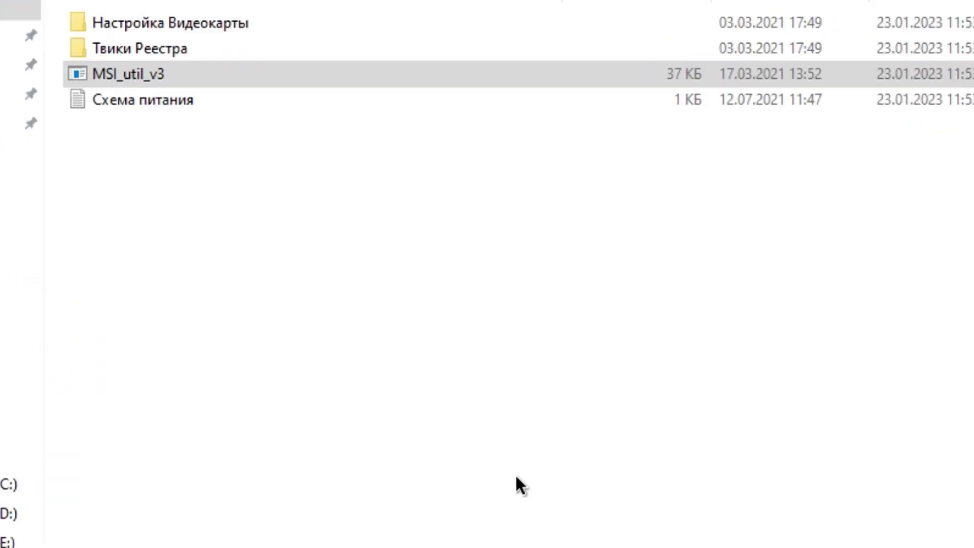
- Open the Твики Реестра folder and look over its registry tweak files and ЧИТАТЬ! notes
left_click(502, 403)
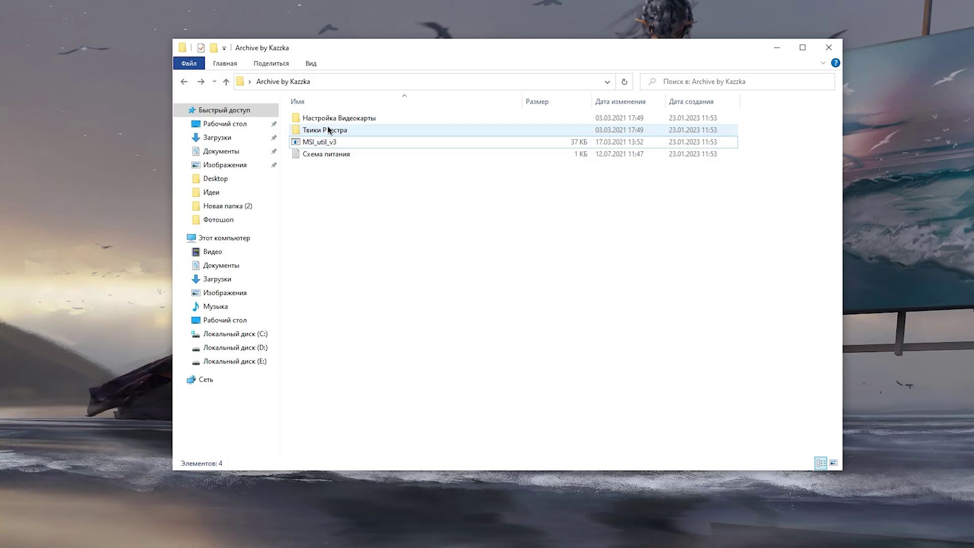
double_click(329, 130)
left_click_drag(317, 111, 547, 170)
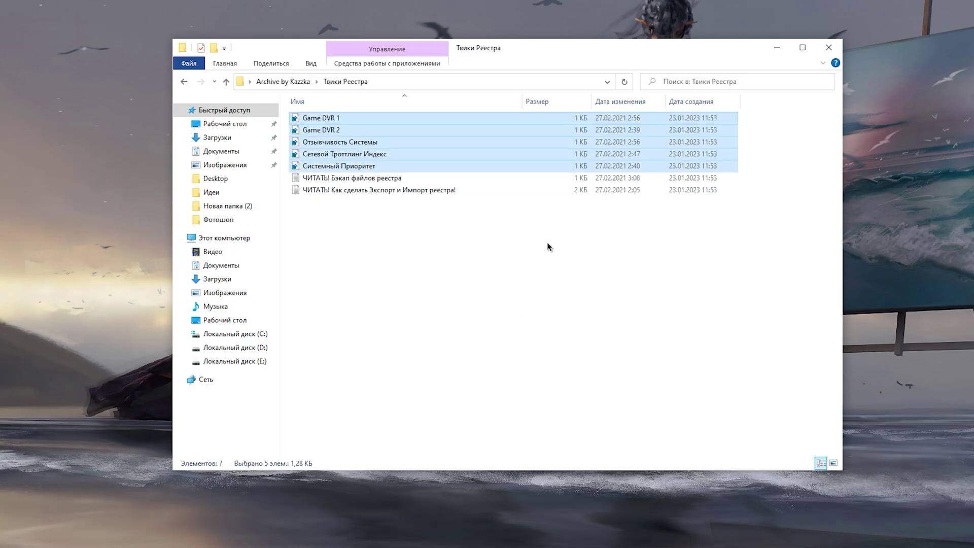
left_click(547, 243)
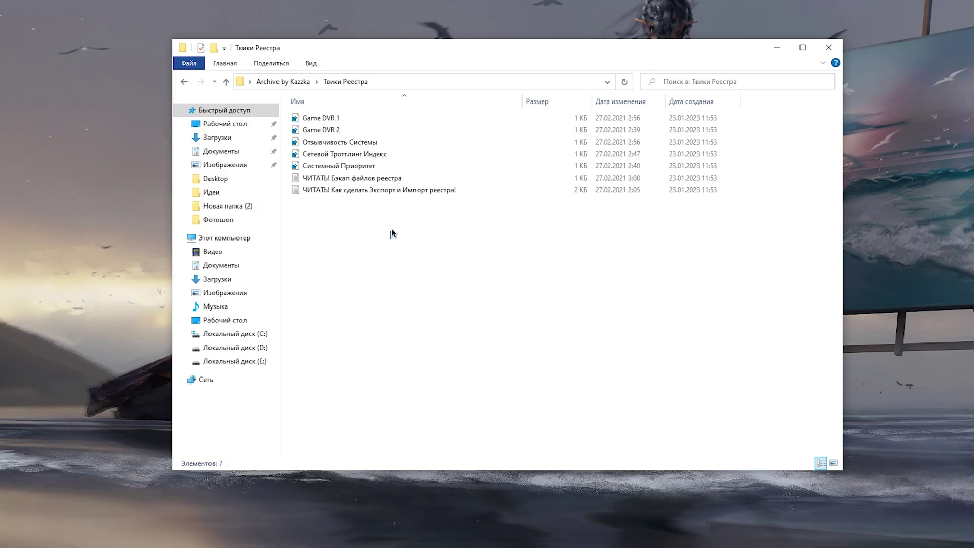
left_click_drag(391, 233, 393, 175)
left_click(380, 247)
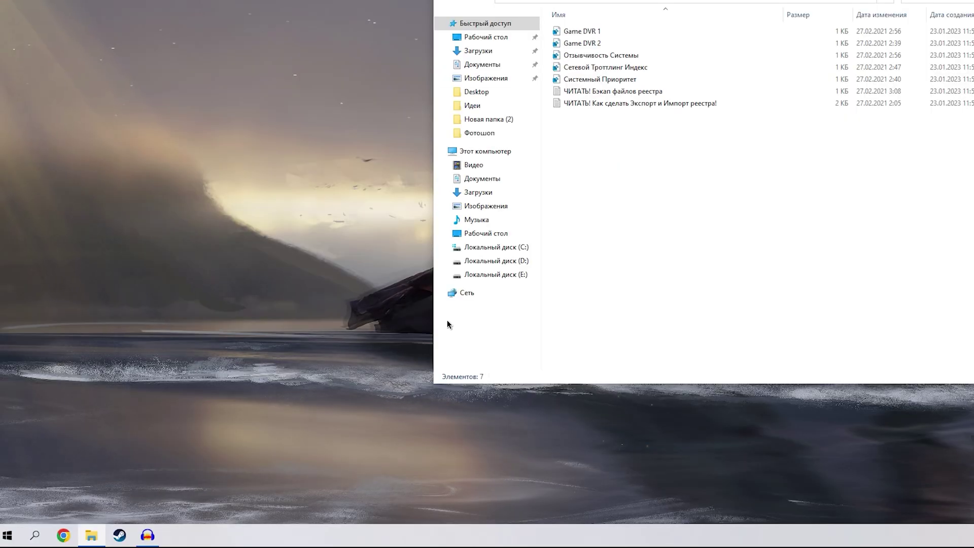
- Search Windows for rege and open the Registry Editor
left_click(35, 536)
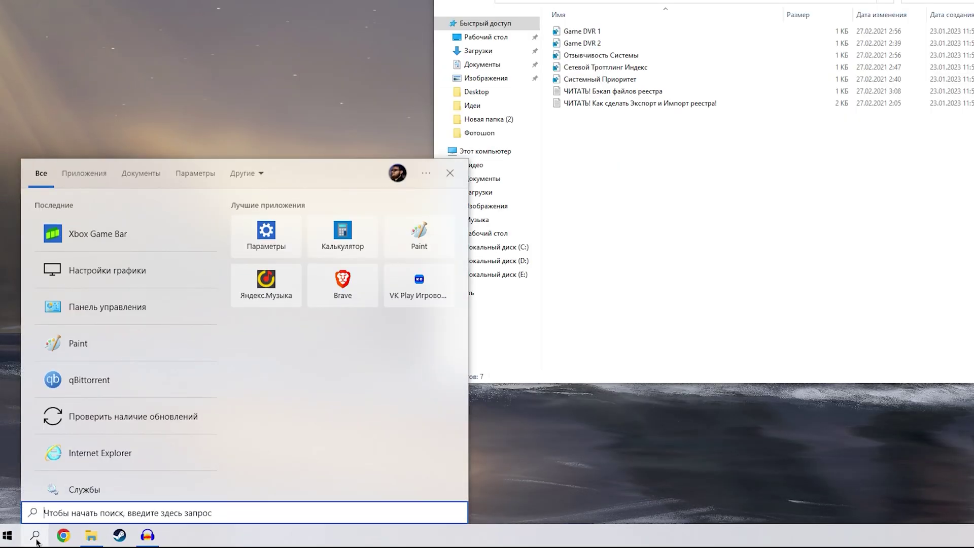
type("rege")
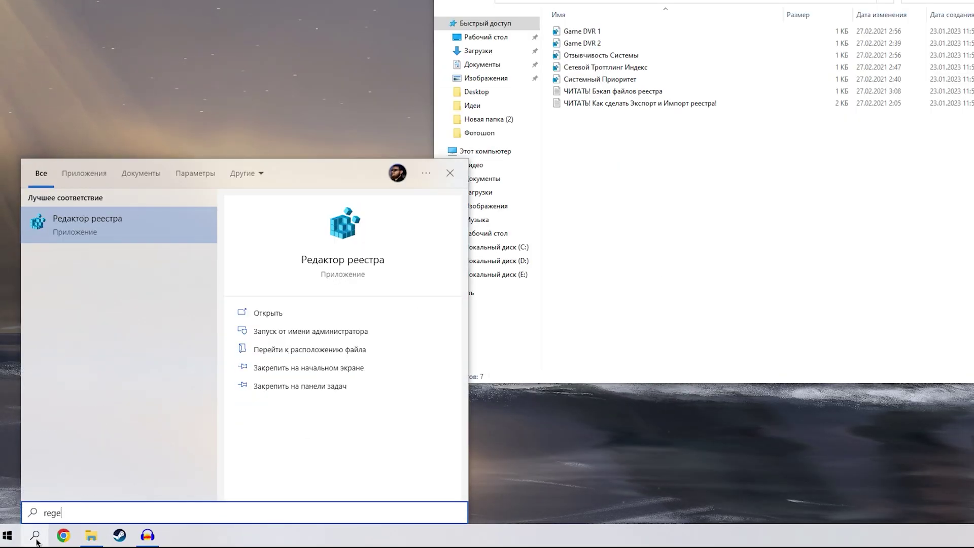
key("Return")
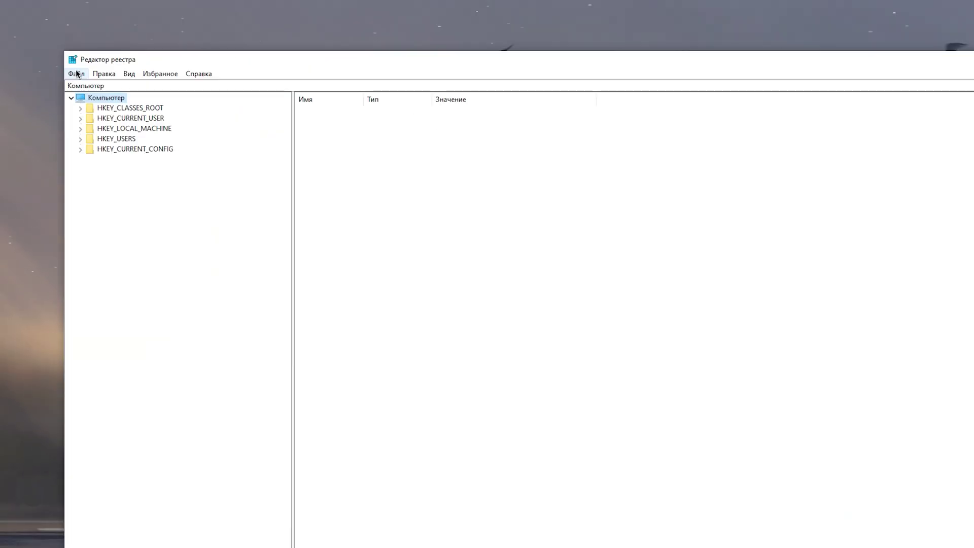
- Export the entire registry to local disk C: as a backup file named 123
left_click(76, 74)
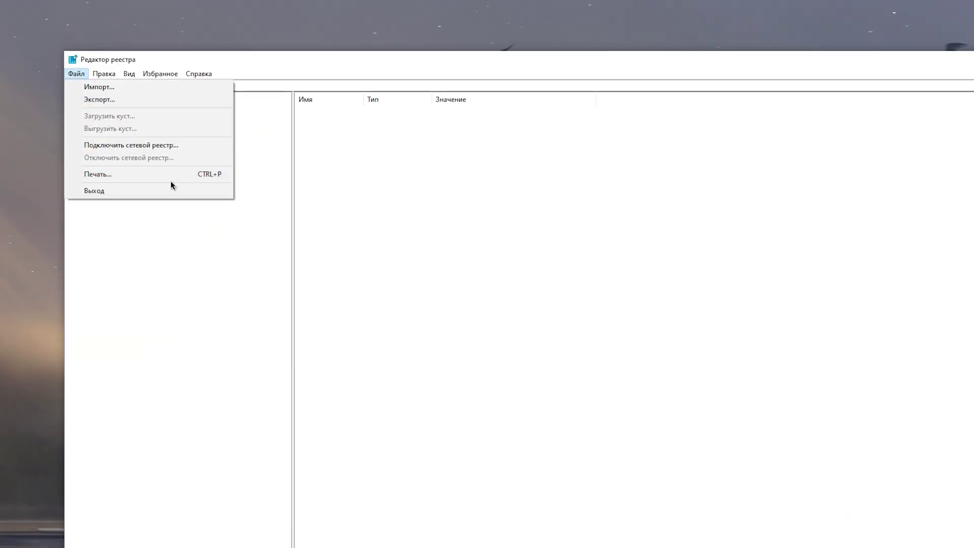
left_click(90, 98)
left_click(103, 237)
scroll(223, 264, "down", 3)
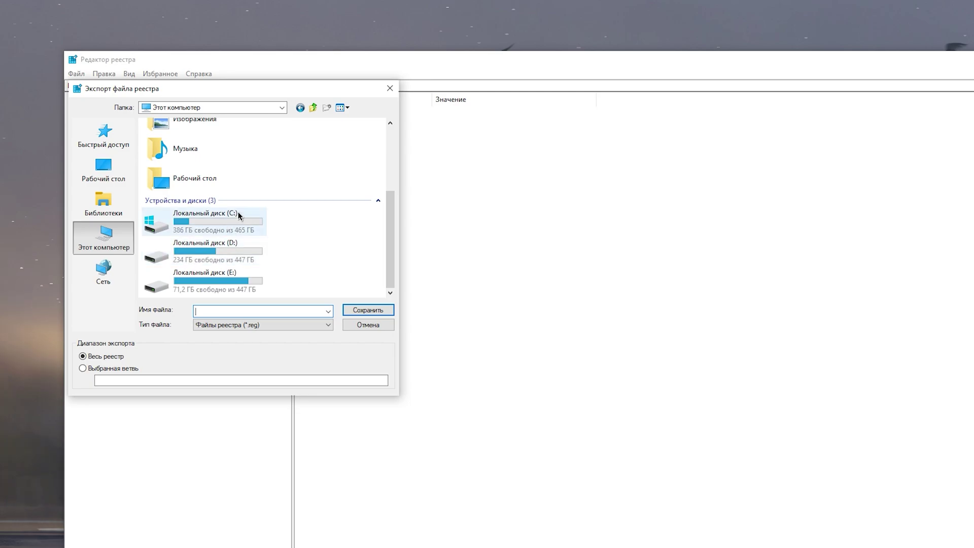
double_click(197, 229)
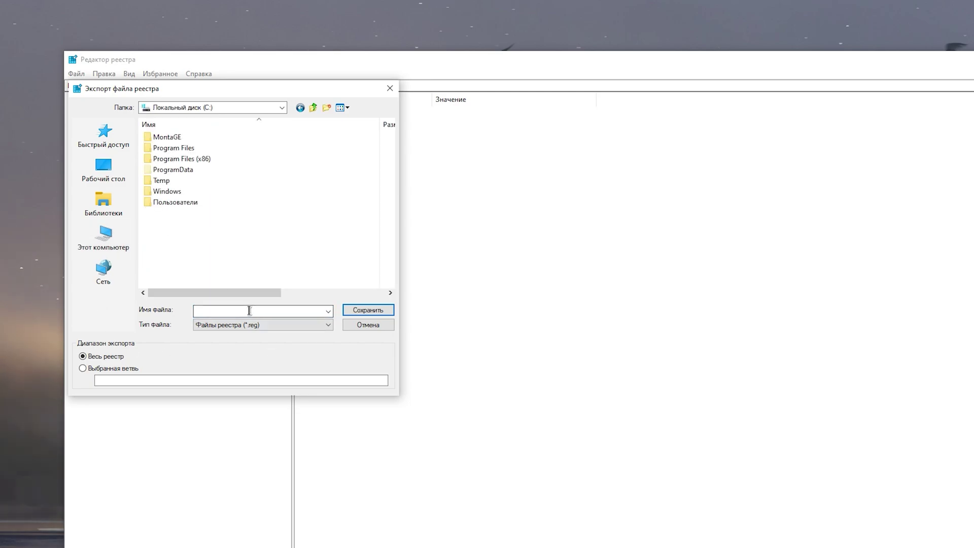
left_click(352, 308)
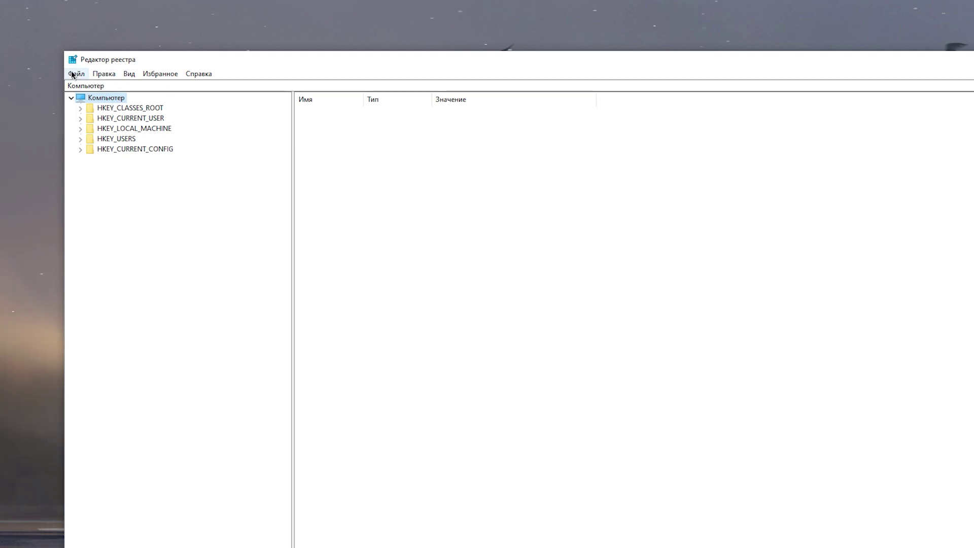
- View the 123 backup on local disk C: in the registry import dialog and cancel the import
left_click(73, 75)
left_click(89, 87)
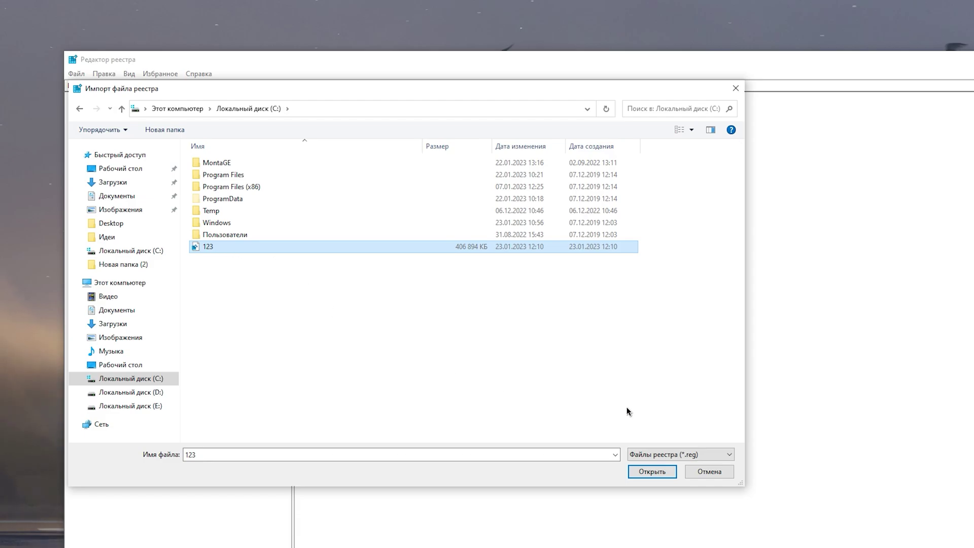
left_click(709, 471)
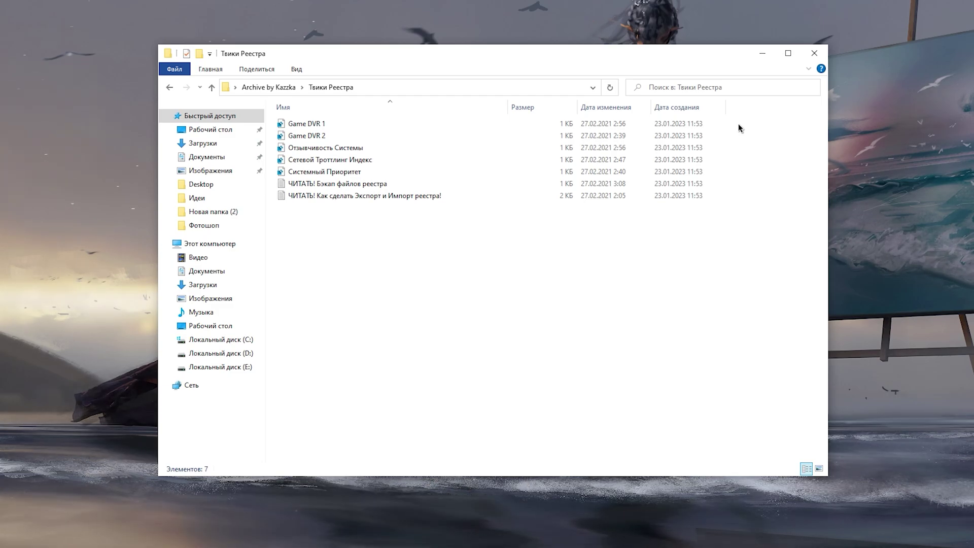
- Show the merge option (Слияние) for the Game DVR 1 and Game DVR 2 registry files without applying it
left_click_drag(736, 129, 412, 137)
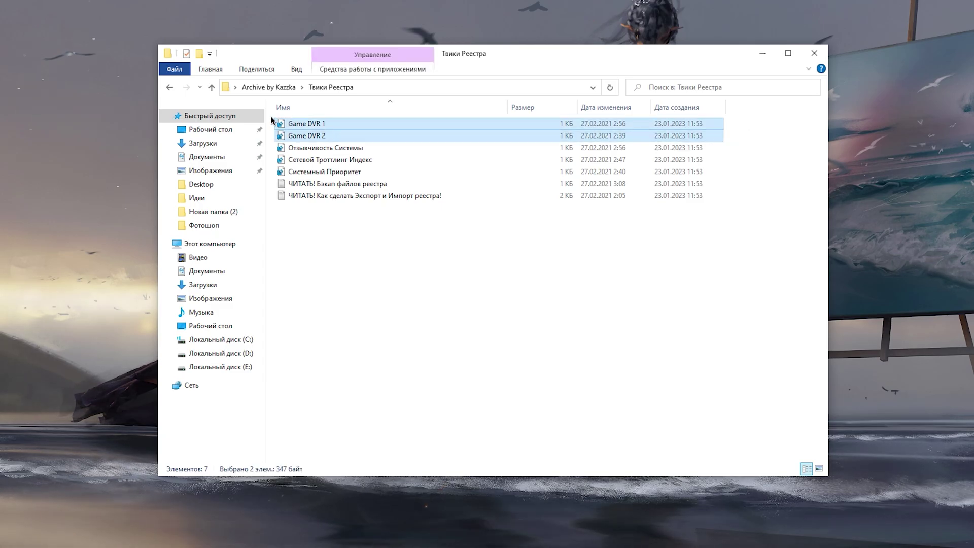
left_click(314, 250)
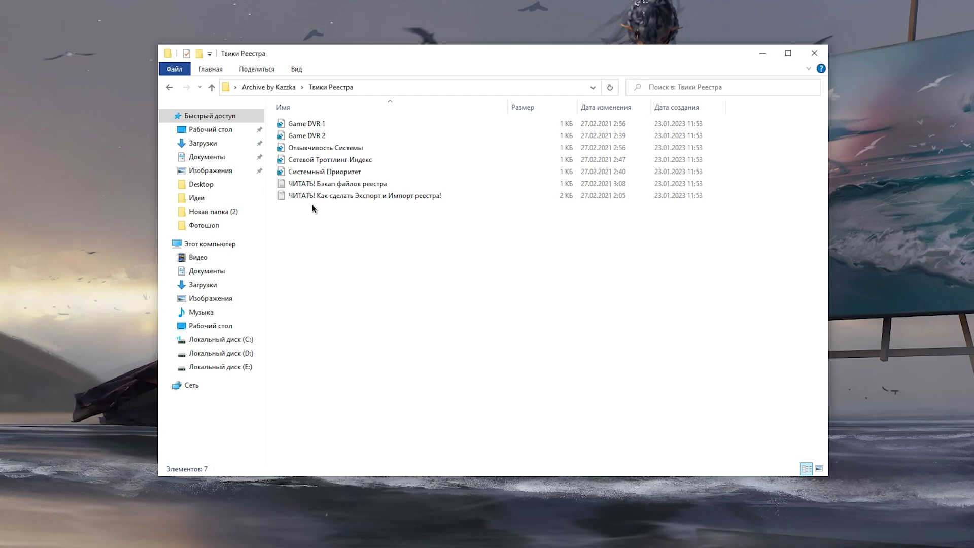
left_click(312, 125)
right_click(312, 125)
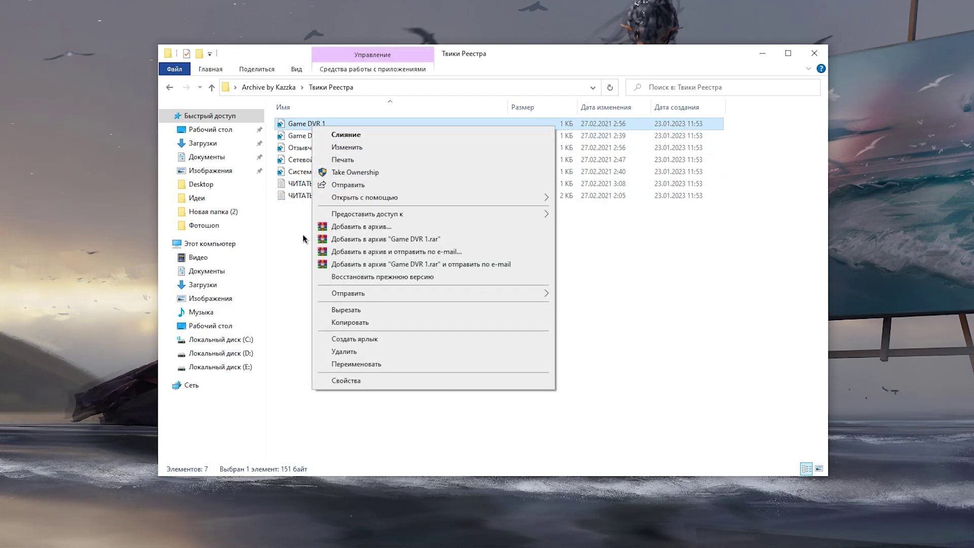
left_click(303, 238)
left_click(310, 136)
right_click(309, 136)
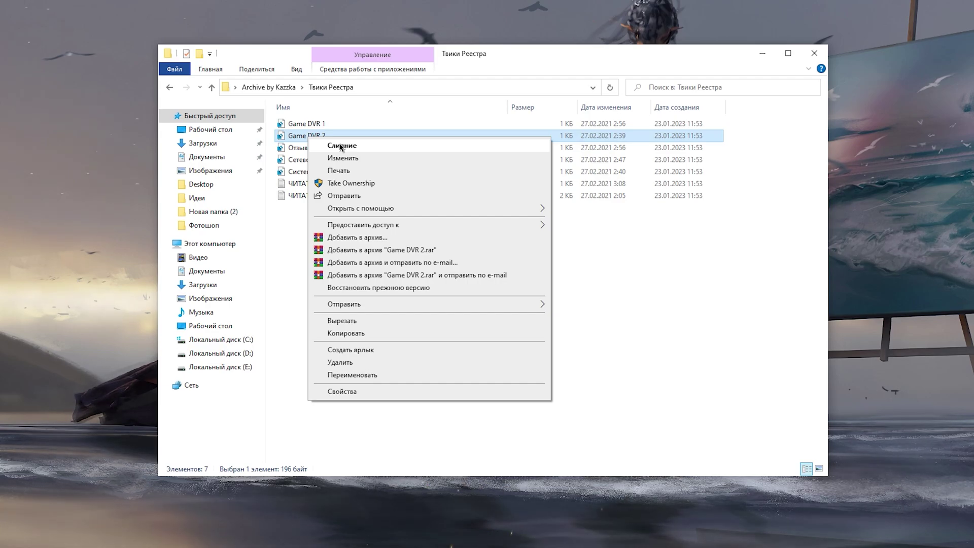
left_click(291, 269)
left_click(291, 270)
- Show the merge option for Отзывчивость Системы, Сетевой Троттлинг Индекс and Системный Приоритет without applying it
left_click(337, 136)
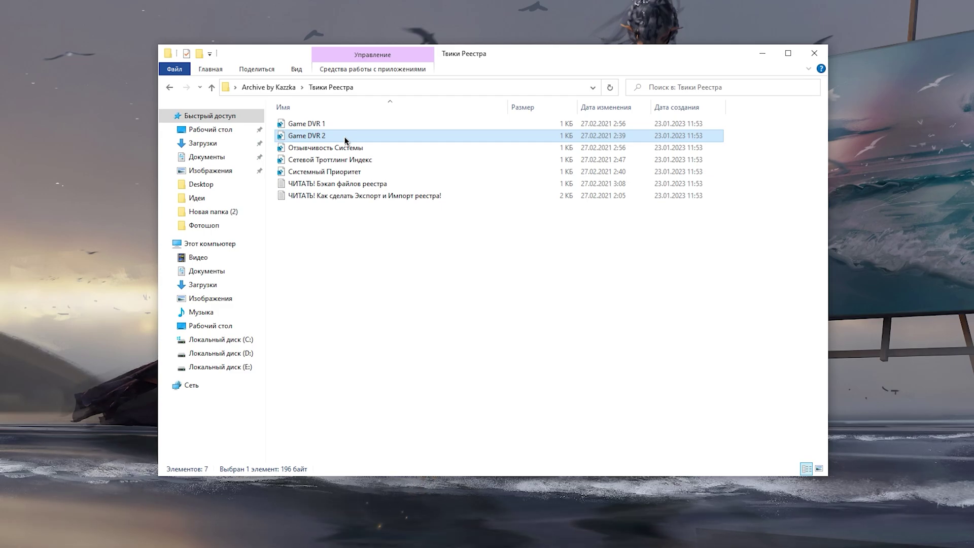
right_click(350, 148)
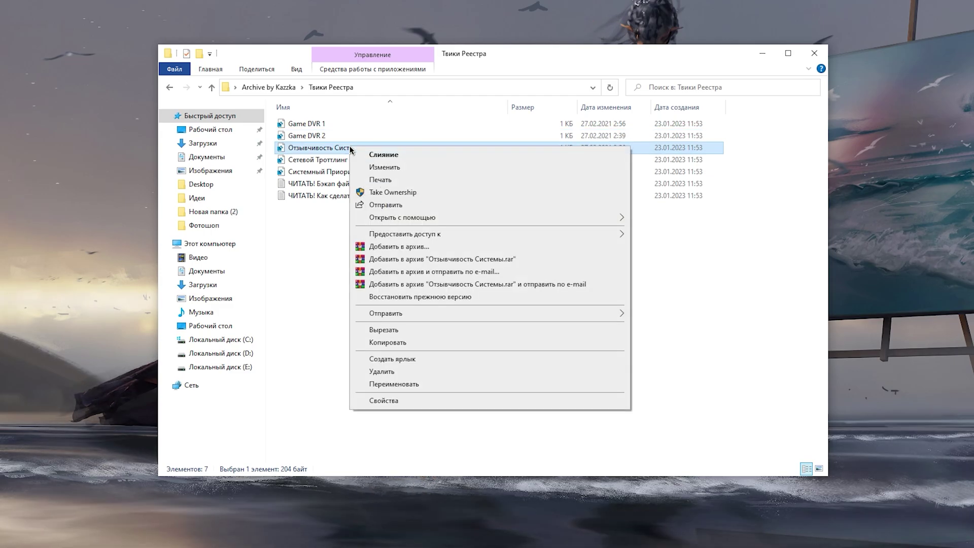
left_click(334, 161)
right_click(334, 162)
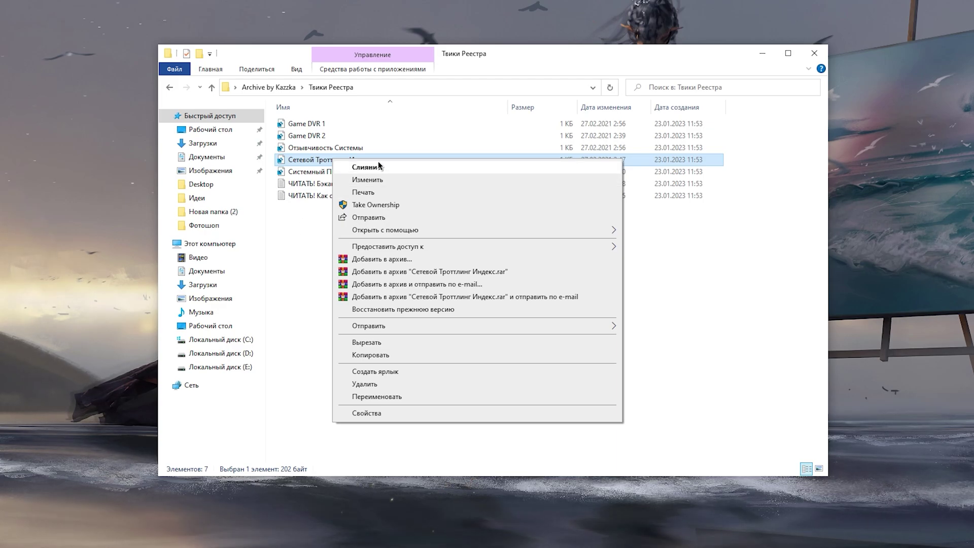
left_click(289, 276)
left_click(341, 173)
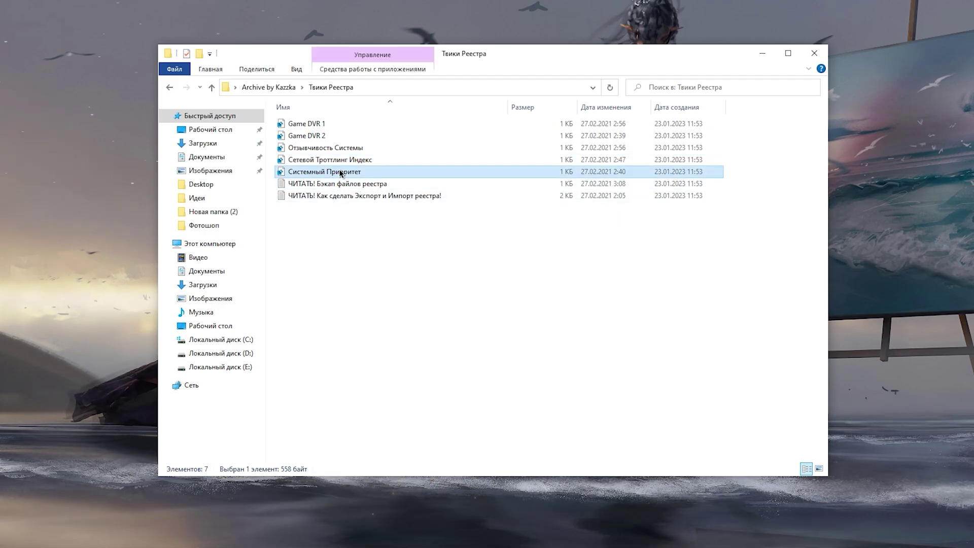
right_click(340, 173)
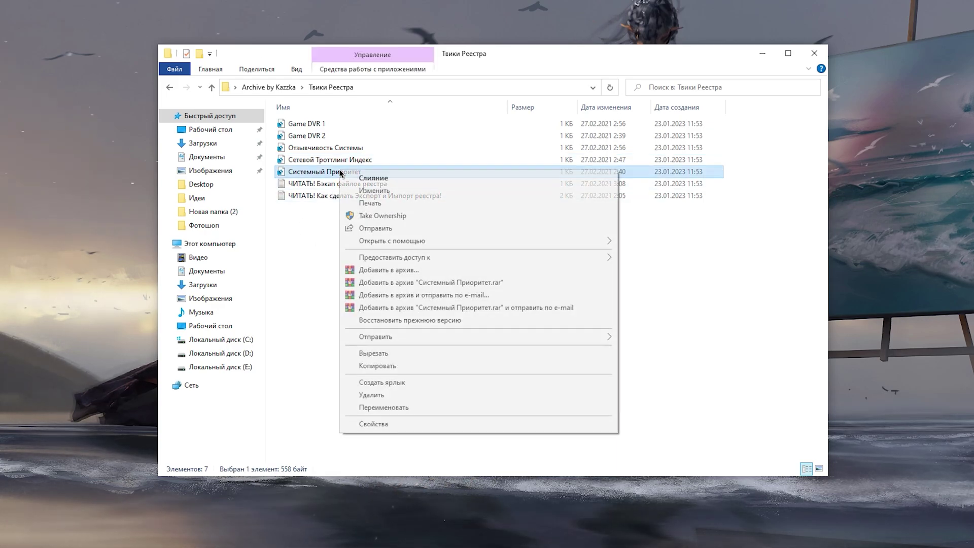
left_click(298, 261)
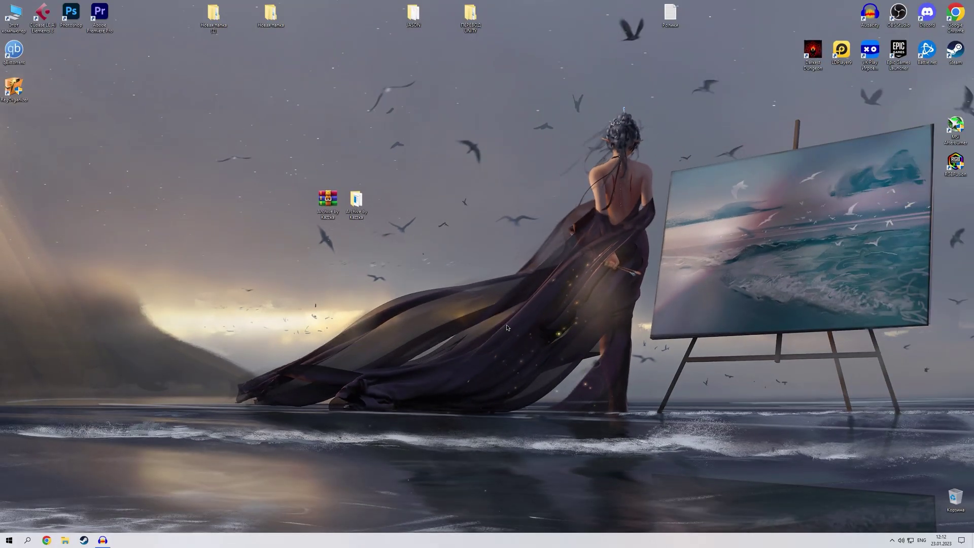
- Search Windows for параметры режима игры, open the game mode settings, and view the Клипы page
key("alt+shift")
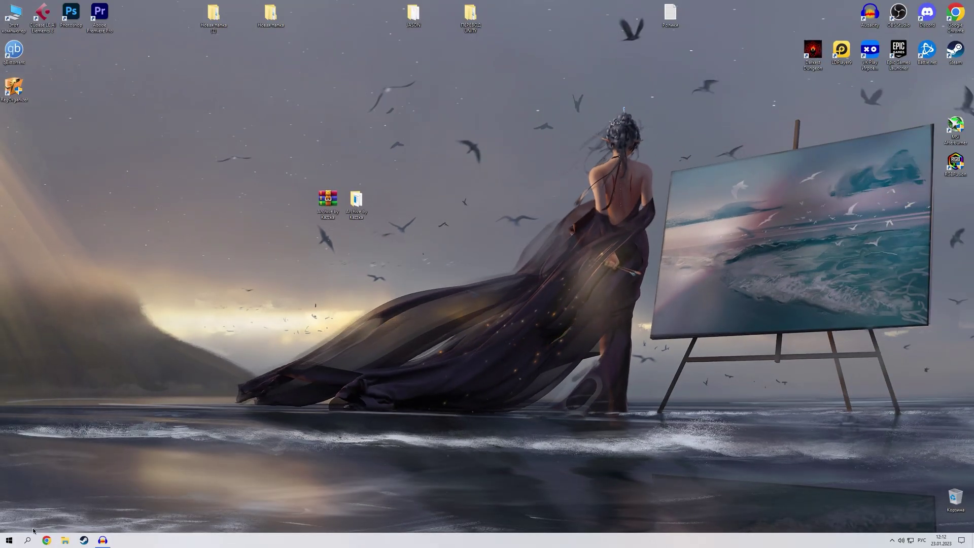
left_click(27, 540)
type("параметры режи")
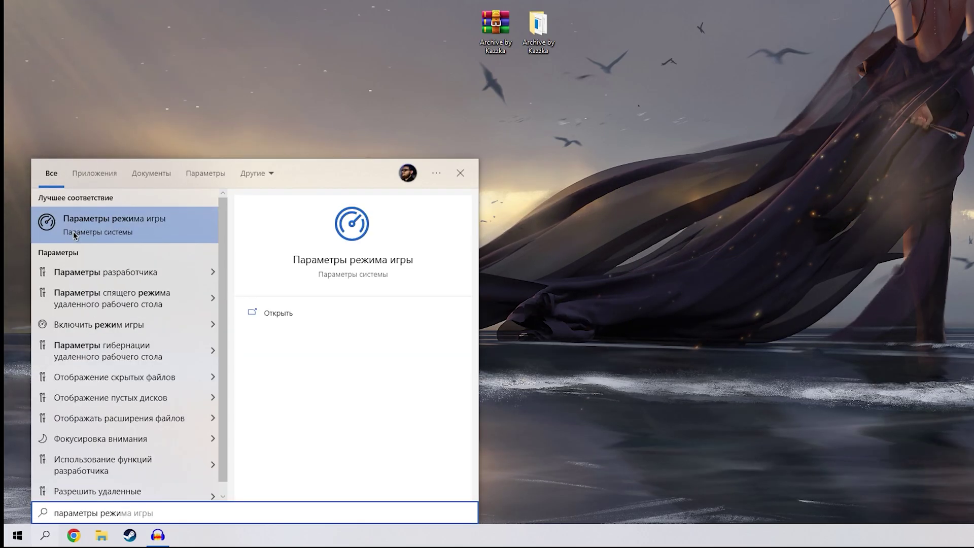
left_click(74, 234)
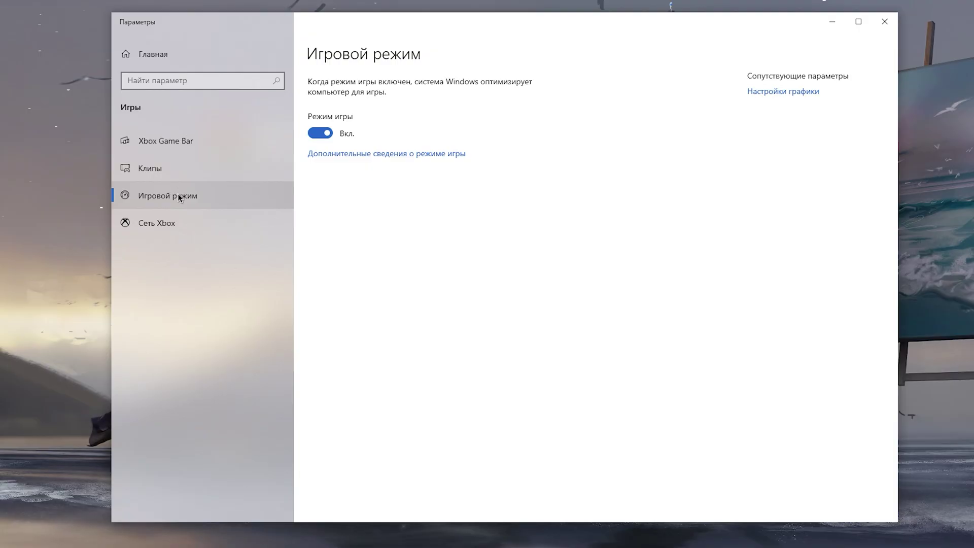
left_click(205, 174)
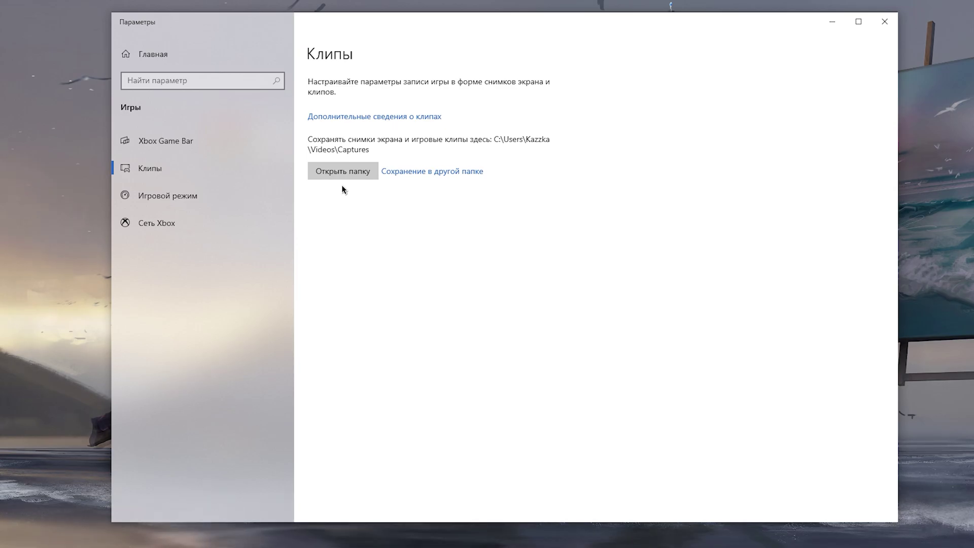
- View the Xbox Game Bar settings page, including its keyboard shortcuts and enable switch
left_click(216, 141)
scroll(649, 221, "down", 3)
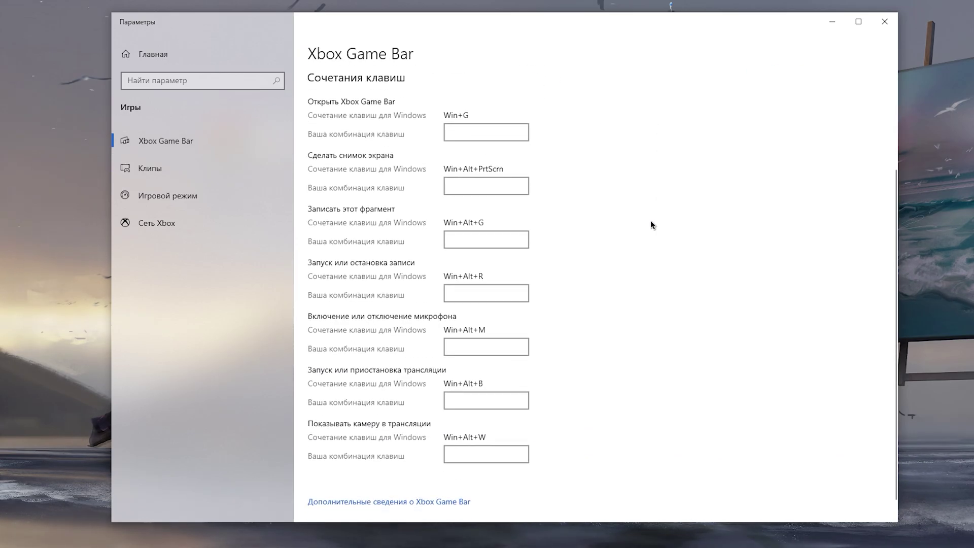
scroll(650, 221, "up", 3)
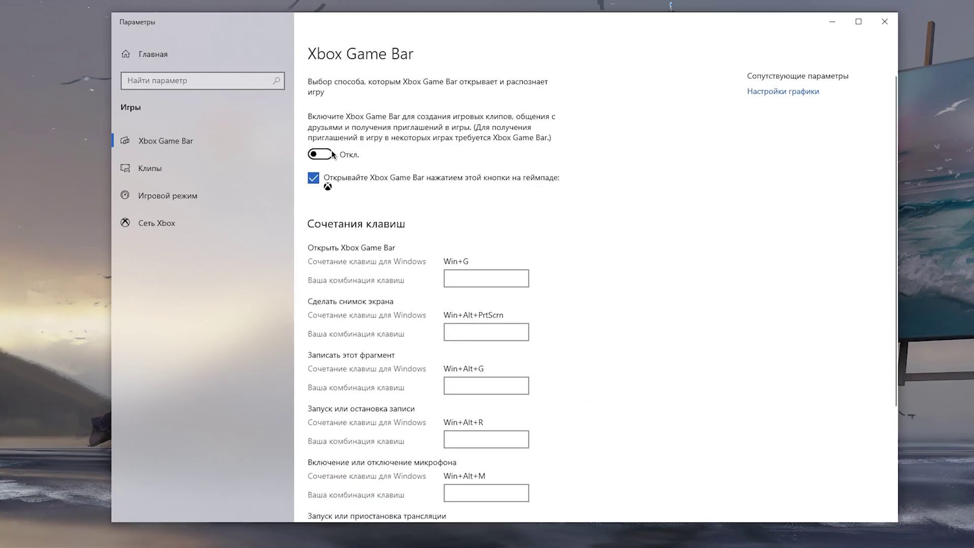
- Open the Фоновые приложения page in the Конфиденциальность section of the Windows settings
left_click(176, 49)
left_click(344, 366)
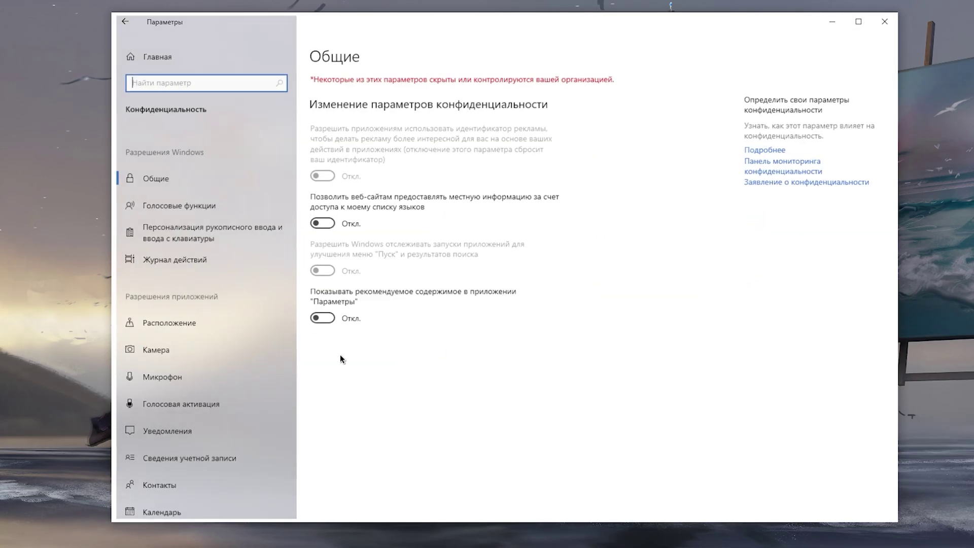
scroll(221, 222, "down", 10)
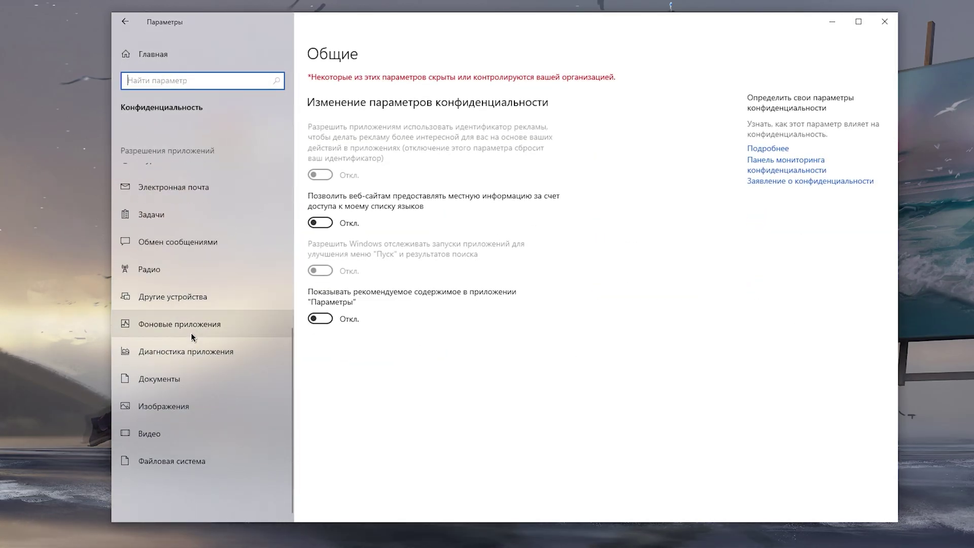
left_click(190, 333)
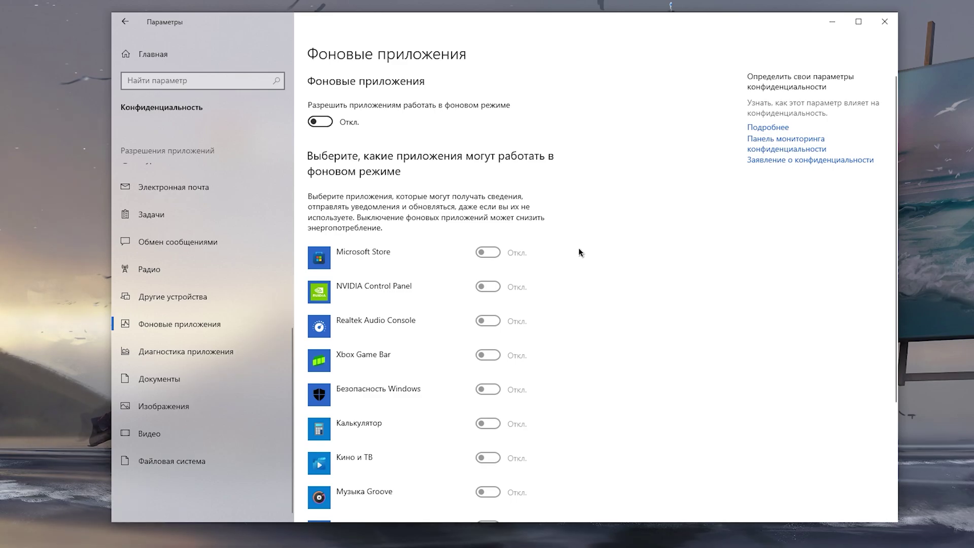
- Allow apps to run in the background, disable the permission again, and review the app list
left_click(321, 122)
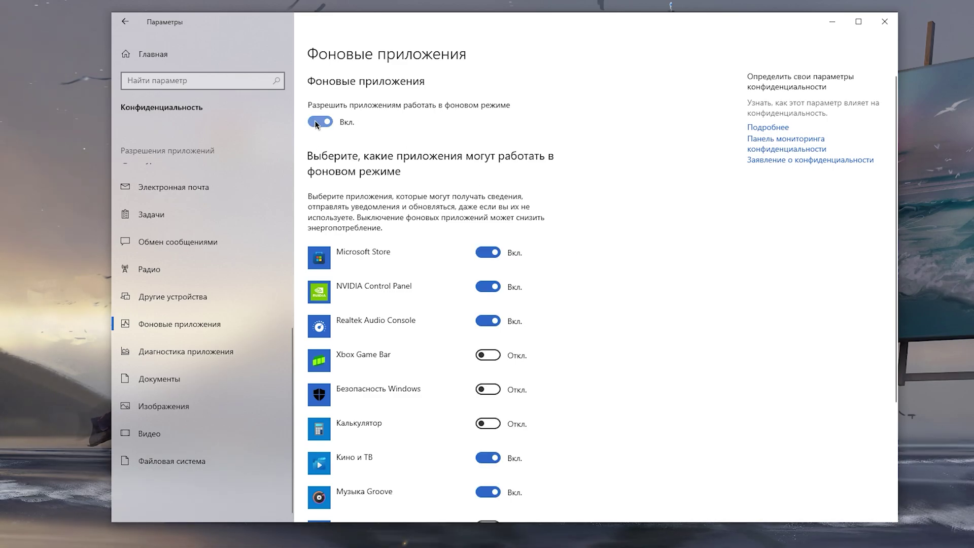
left_click(316, 124)
scroll(583, 225, "down", 3)
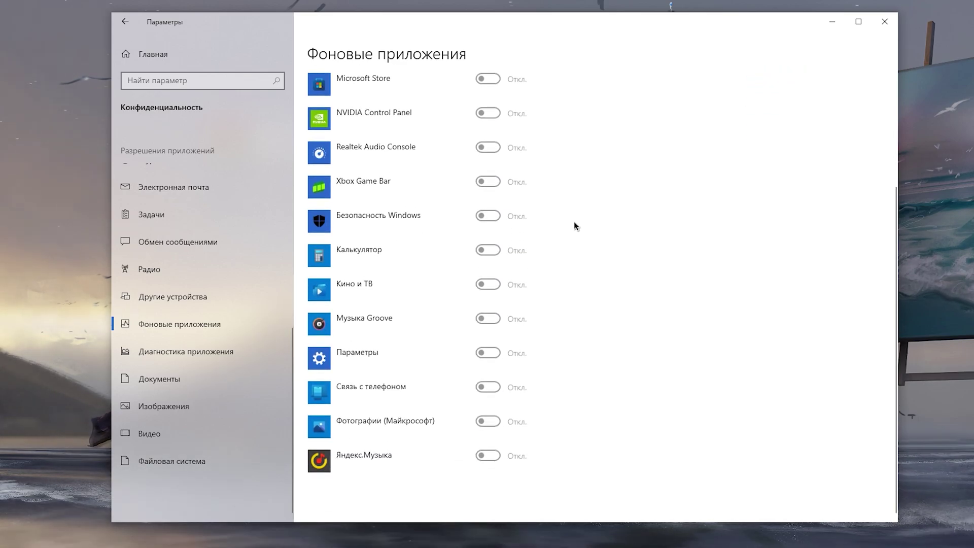
scroll(574, 221, "up", 1)
scroll(575, 224, "up", 5)
scroll(486, 288, "down", 6)
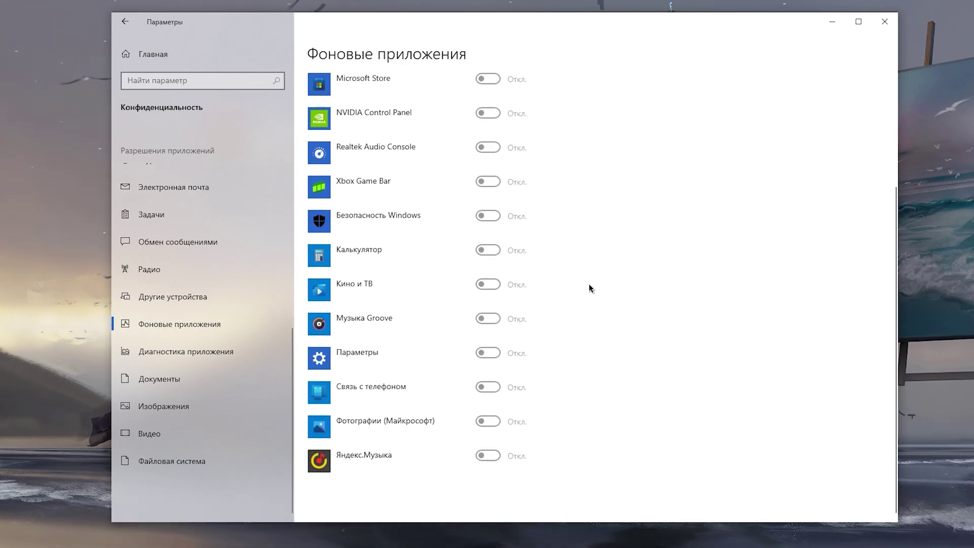
scroll(588, 287, "up", 4)
- Allow apps to run in the background, and switch Кино и ТВ off and on again in the app list
left_click(324, 122)
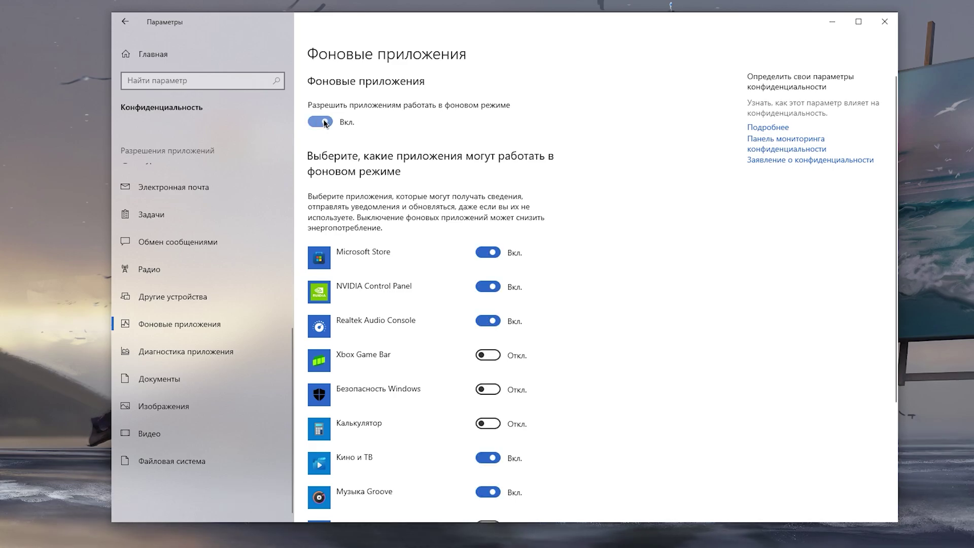
scroll(594, 266, "down", 3)
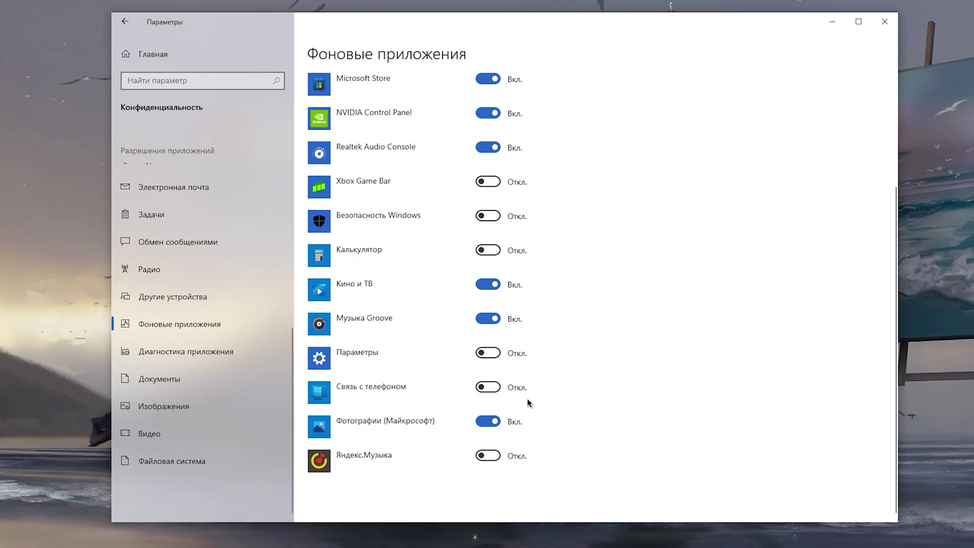
left_click(488, 285)
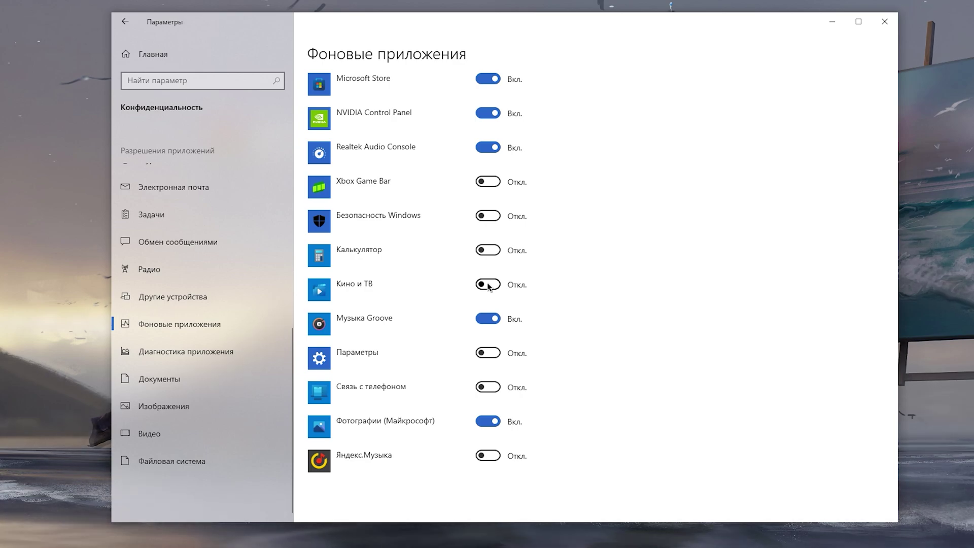
left_click(488, 285)
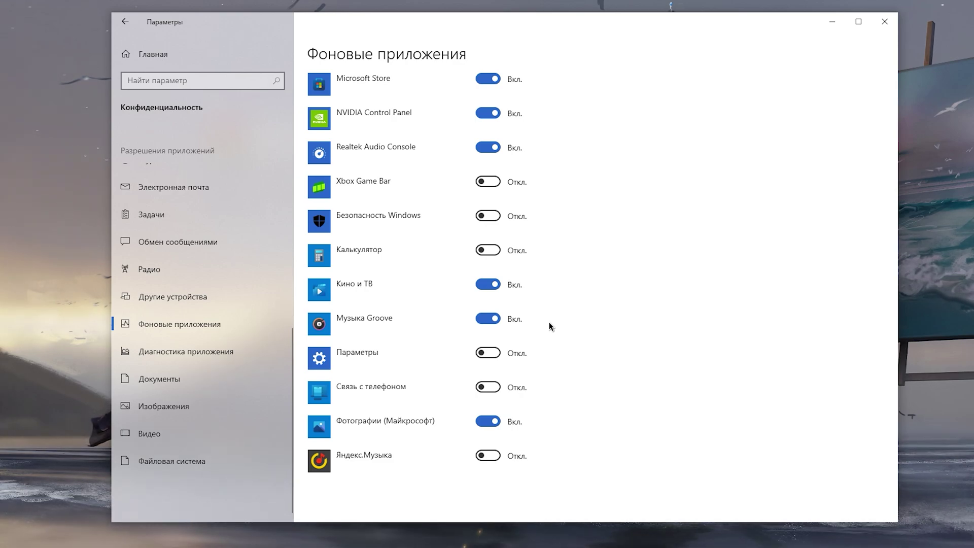
- Turn off Разрешить приложениям работать в фоновом режиме for all apps and review the app list
scroll(398, 141, "up", 4)
left_click(320, 122)
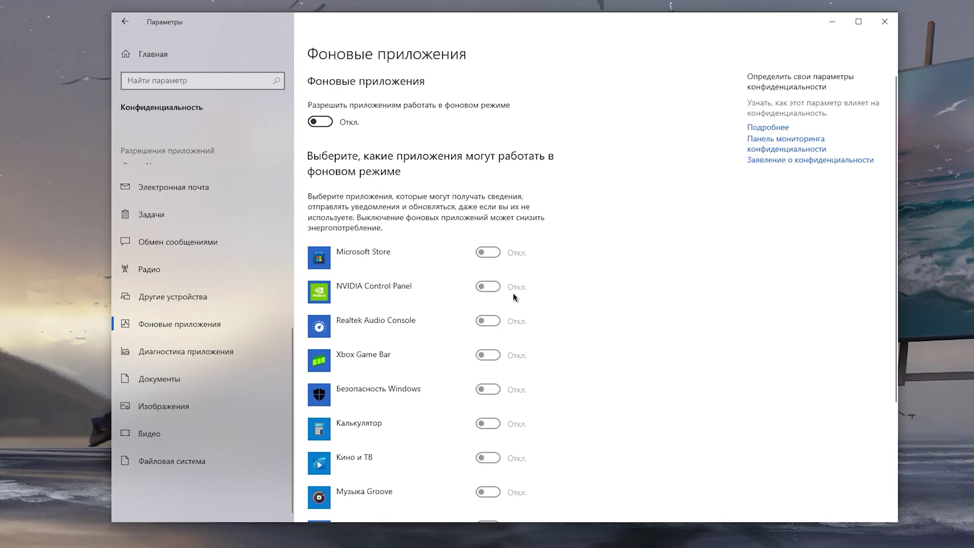
scroll(515, 336, "down", 3)
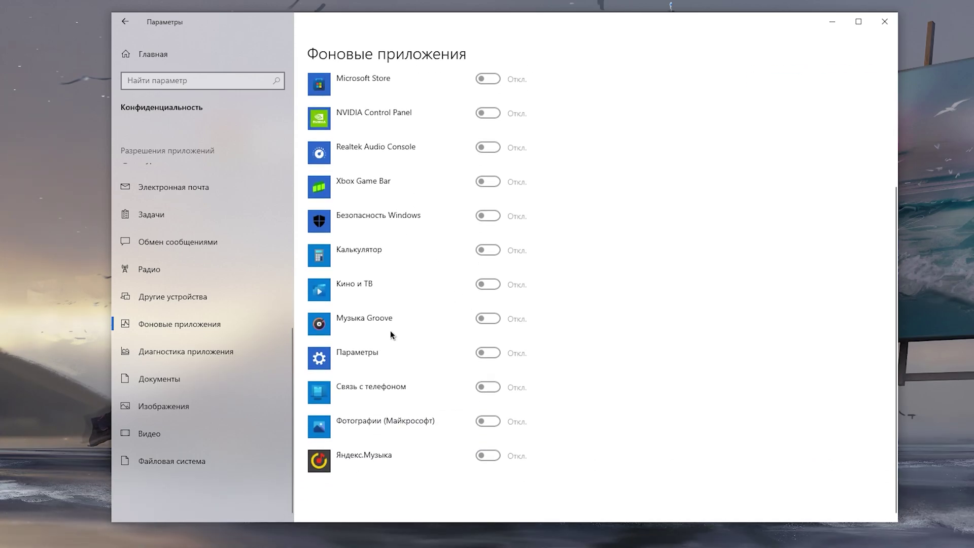
scroll(460, 301, "up", 3)
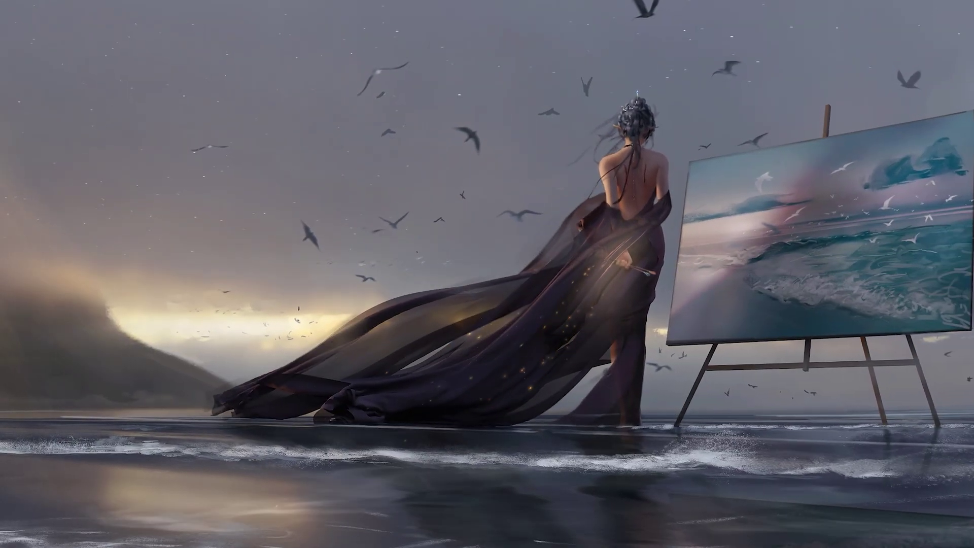